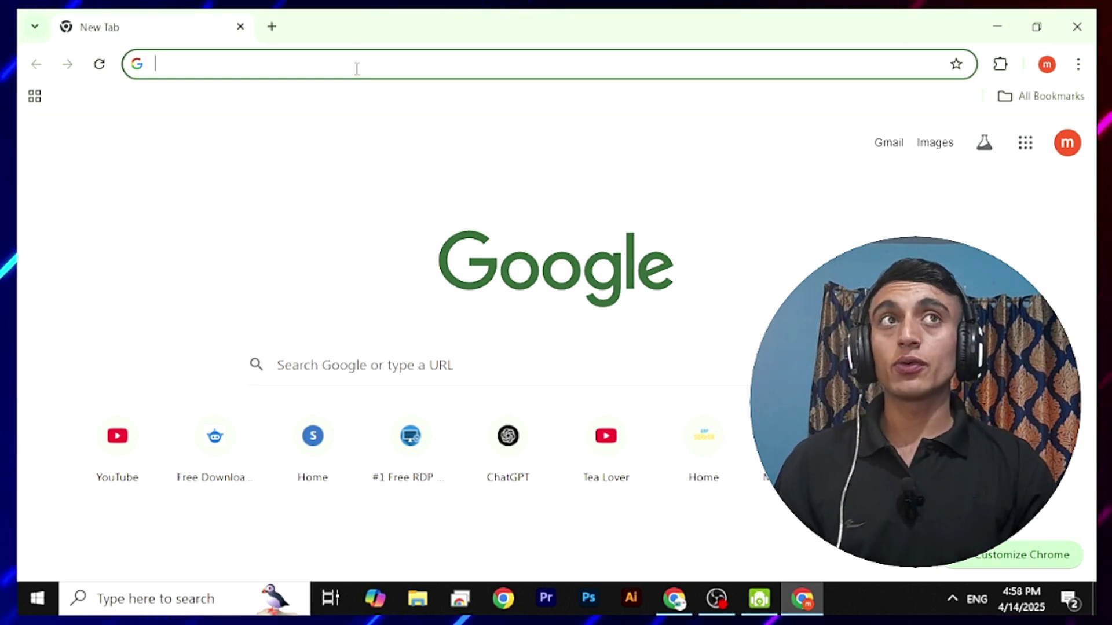
# Type 'alc hosting' into the new tab's address bar.
pyautogui.write('alc')
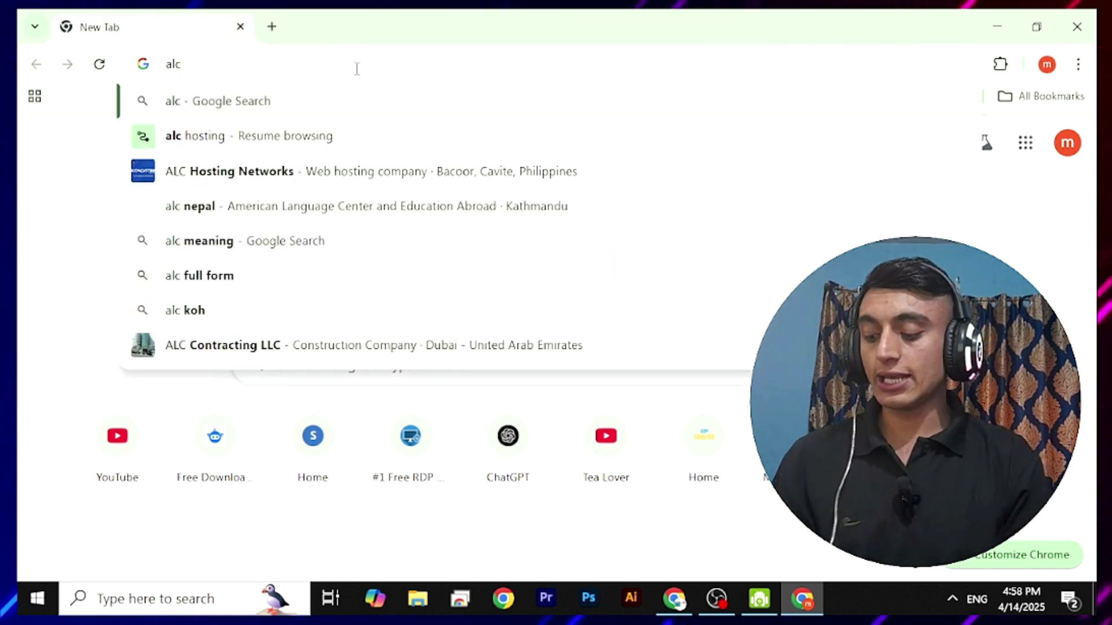
pyautogui.write(' hosting')
# Search Google for 'alc hosting', open the ALC Hosting site and start the free sign-up.
pyautogui.press('Return')
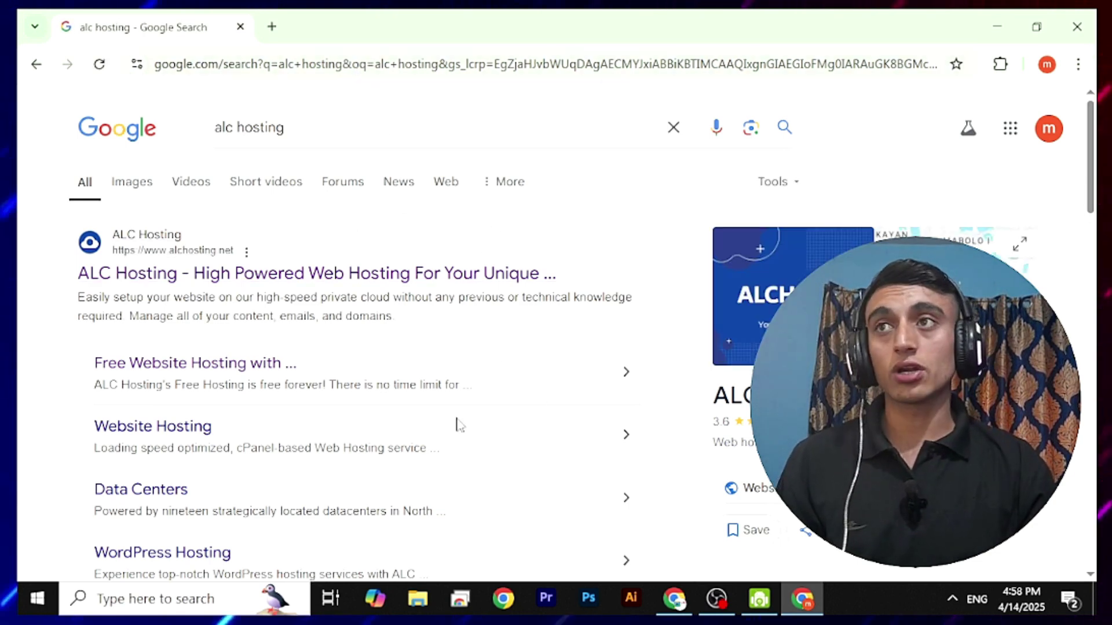
pyautogui.click(311, 274)
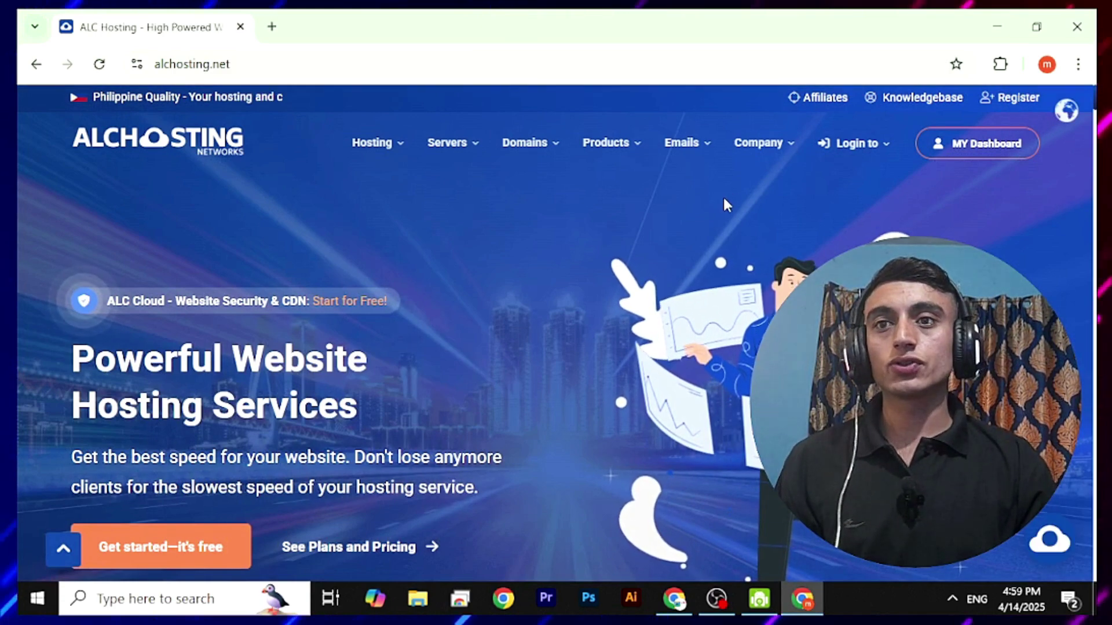
pyautogui.scroll(-2, 719, 242)
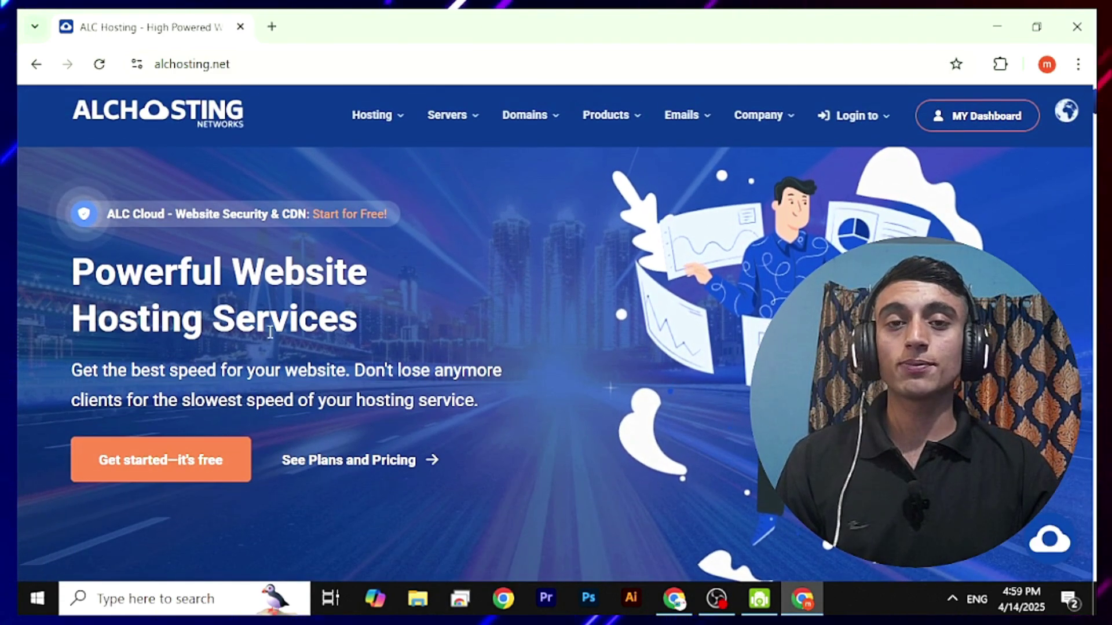
pyautogui.click(185, 480)
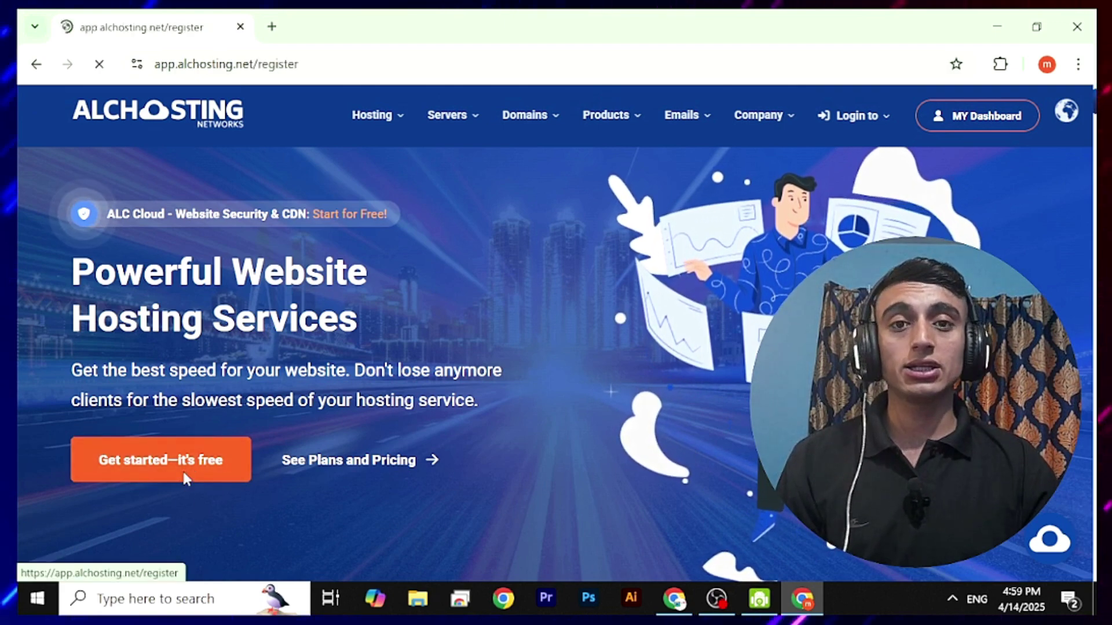
# Submit the completed ALC Hosting registration form and switch to the Gmail inbox.
pyautogui.scroll(-3, 232, 284)
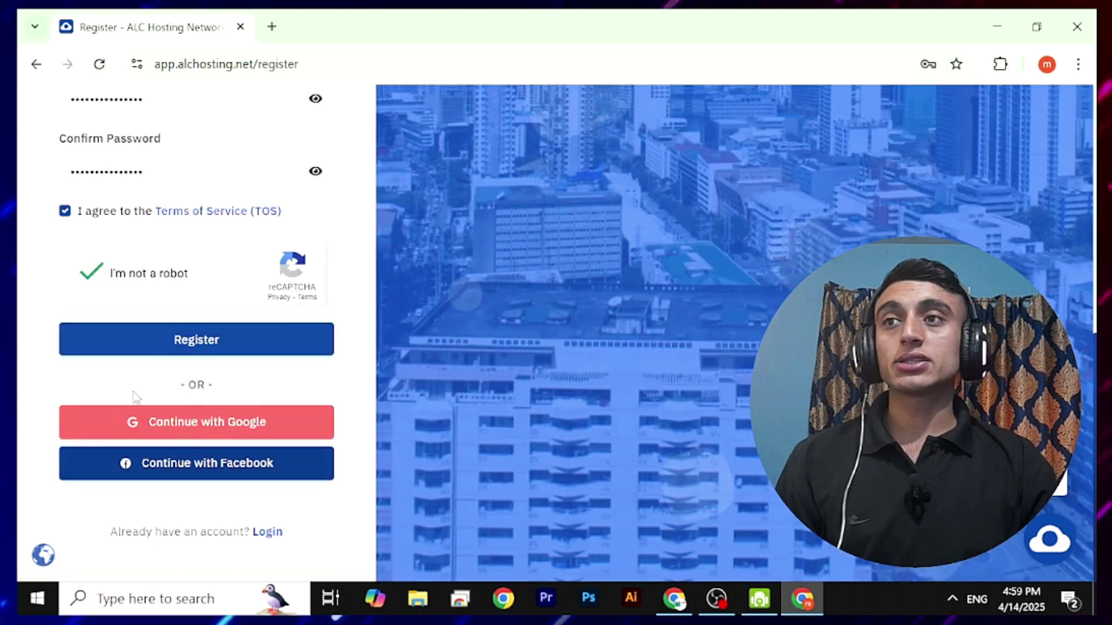
pyautogui.click(168, 349)
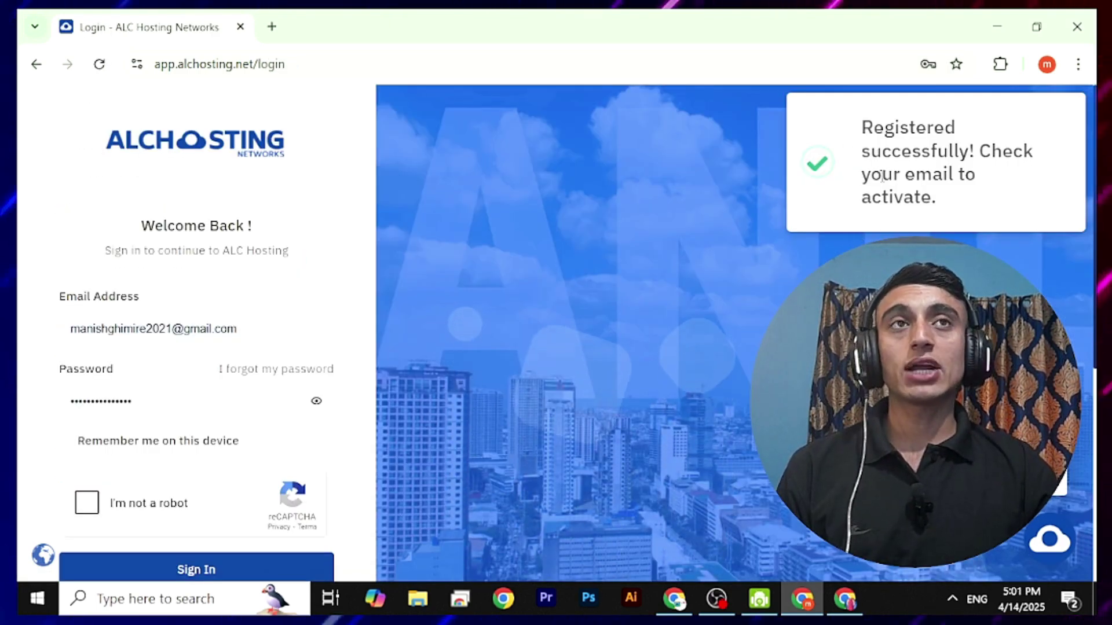
pyautogui.click(847, 599)
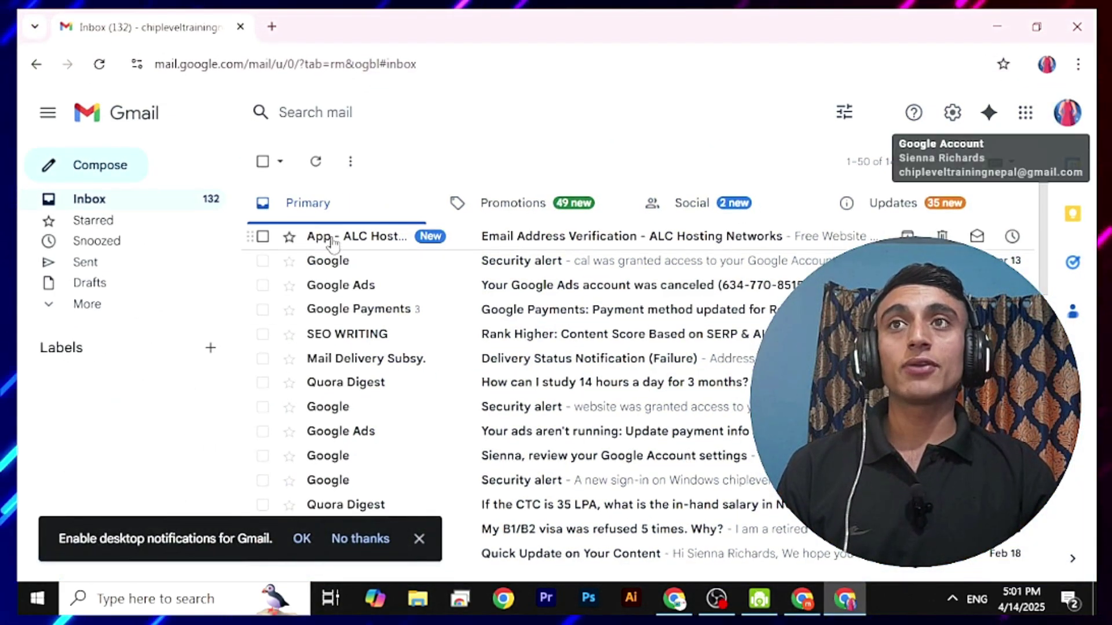
# Open the 'Email Address Verification - ALC Hosting Networks' email and verify the account.
pyautogui.click(568, 242)
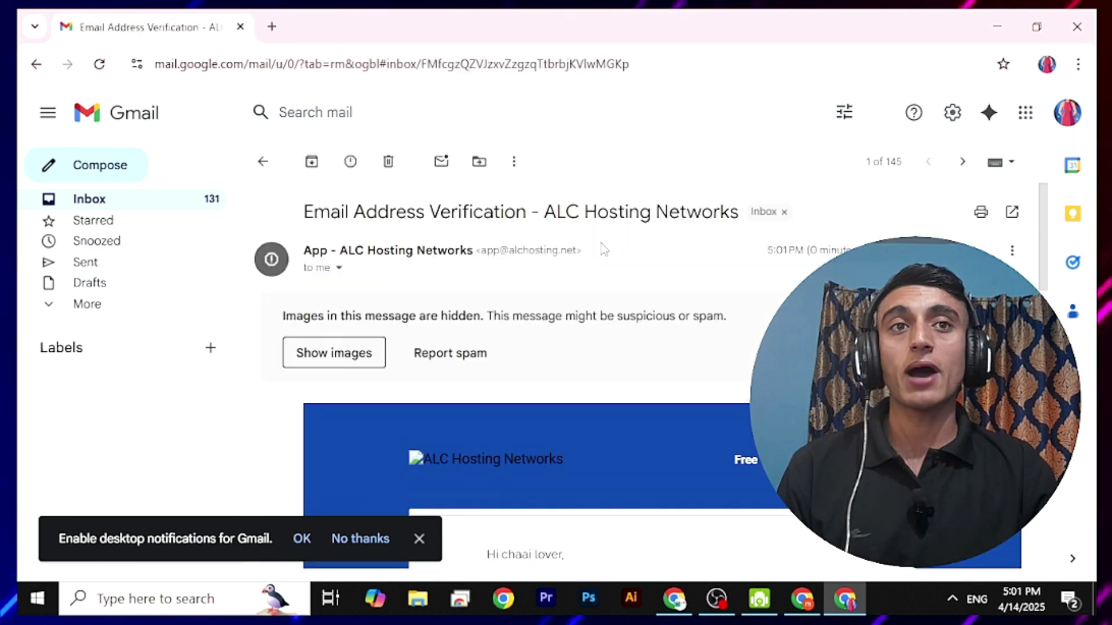
pyautogui.scroll(-5, 657, 250)
pyautogui.click(664, 498)
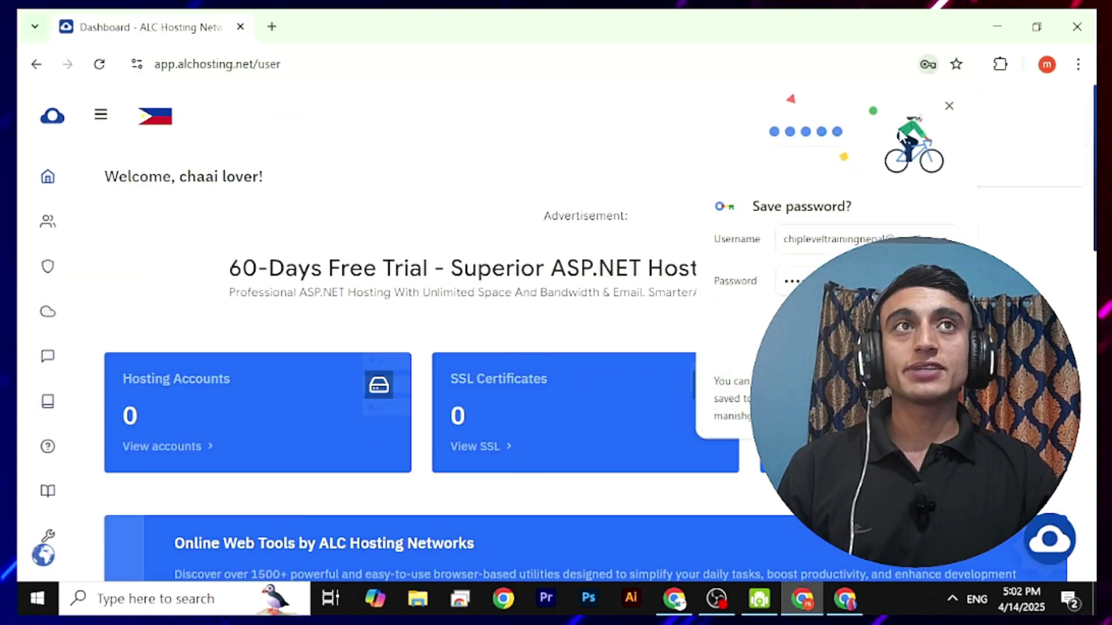
# Dismiss the save-password prompt and open the Create Hosting Account form from the Account List.
pyautogui.click(950, 107)
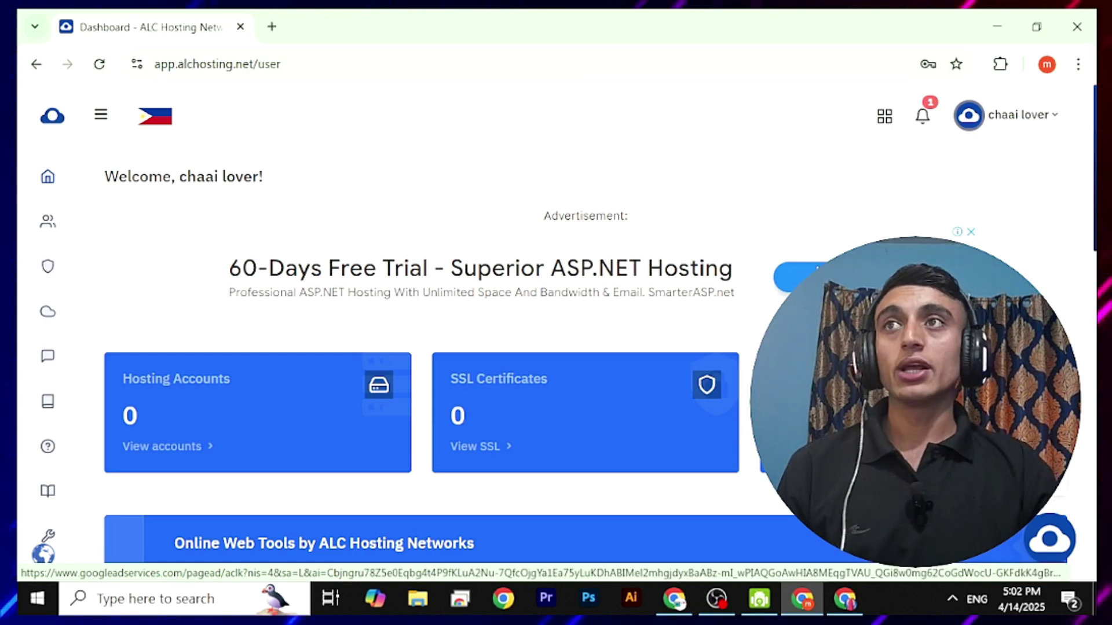
pyautogui.scroll(-5, 676, 318)
pyautogui.scroll(4, 606, 326)
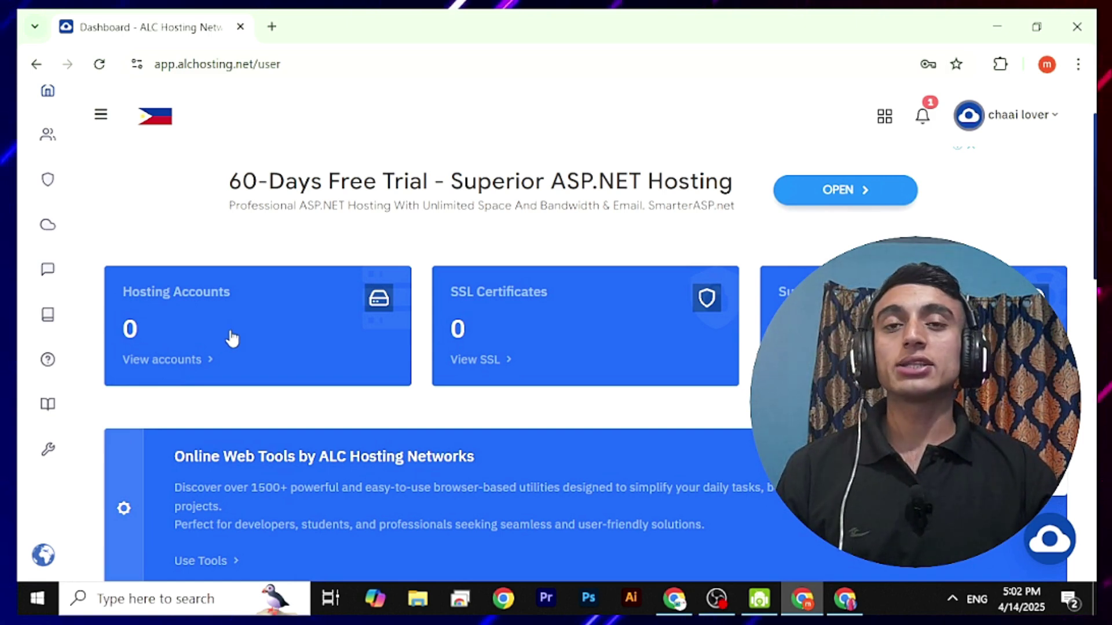
pyautogui.scroll(-5, 449, 380)
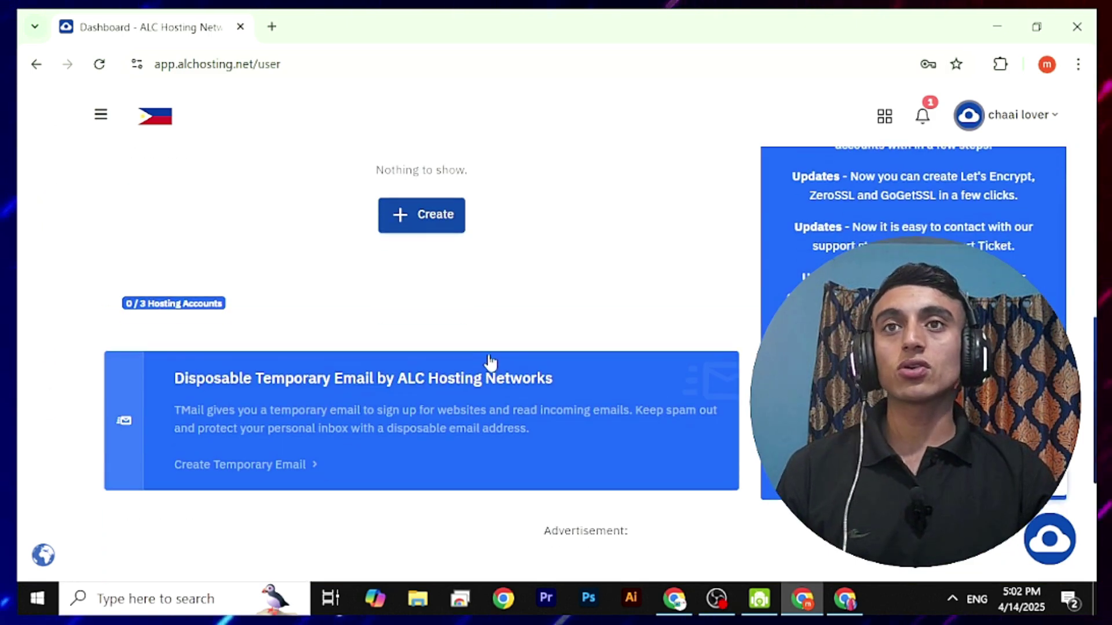
pyautogui.scroll(1, 429, 289)
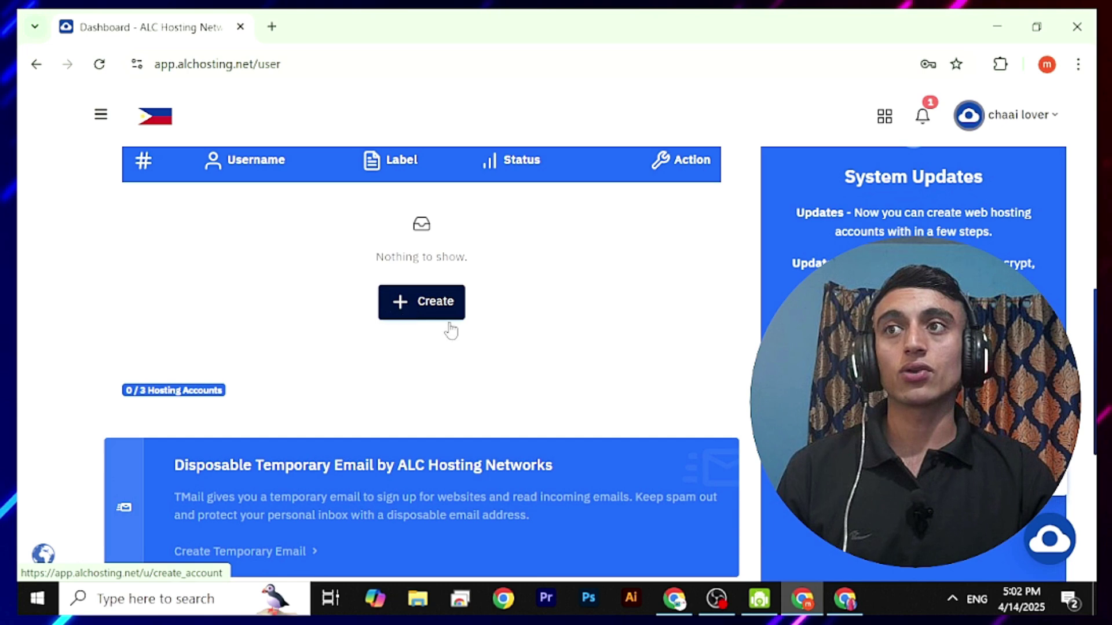
pyautogui.click(405, 303)
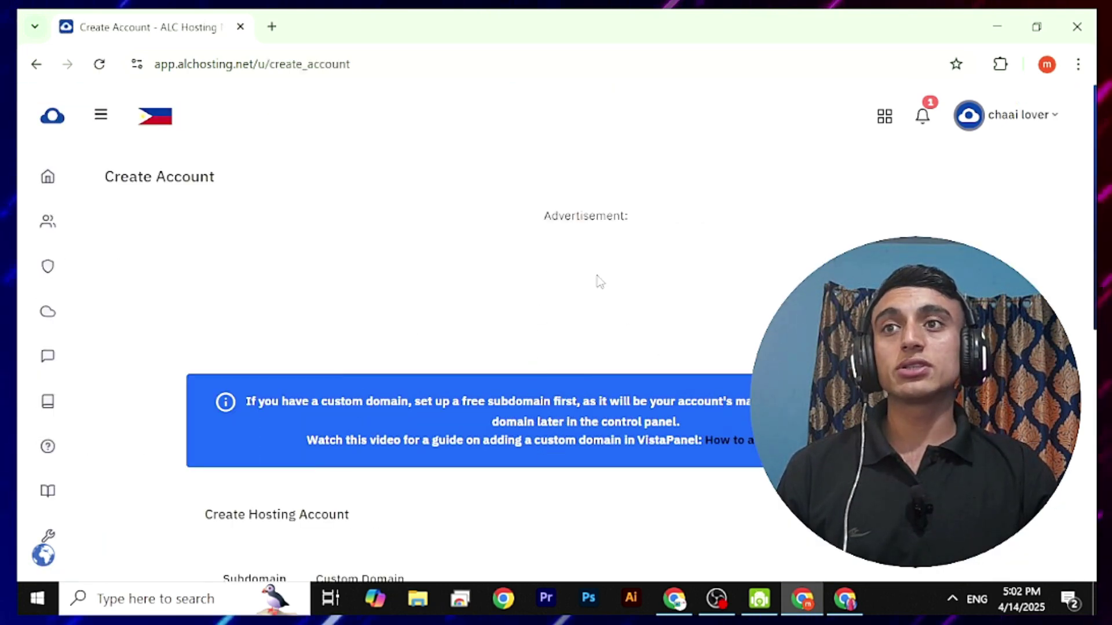
pyautogui.scroll(-3, 600, 282)
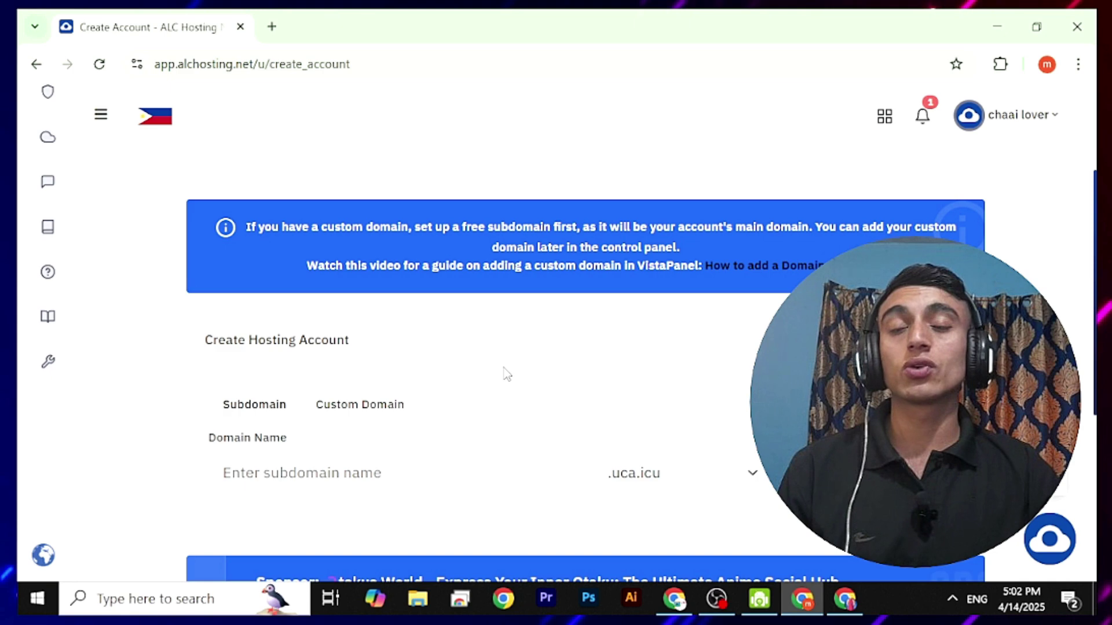
# Pick .imi.lat as the suffix for 'tealoversfree' and confirm tealoversfree.imi.lat is available.
pyautogui.scroll(-1, 504, 374)
pyautogui.click(656, 398)
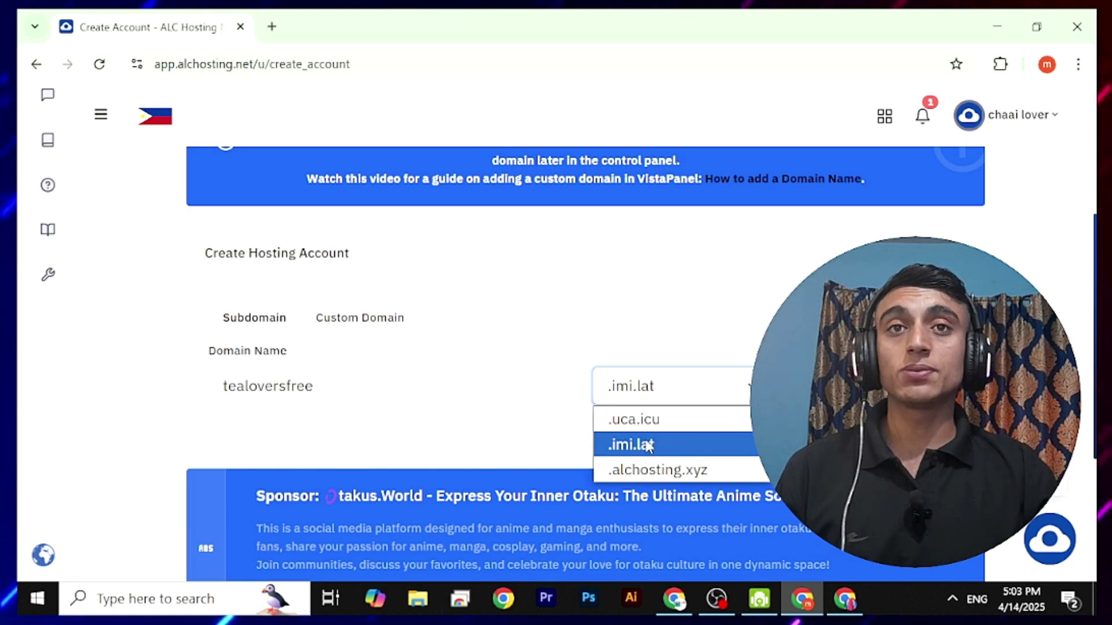
pyautogui.click(649, 445)
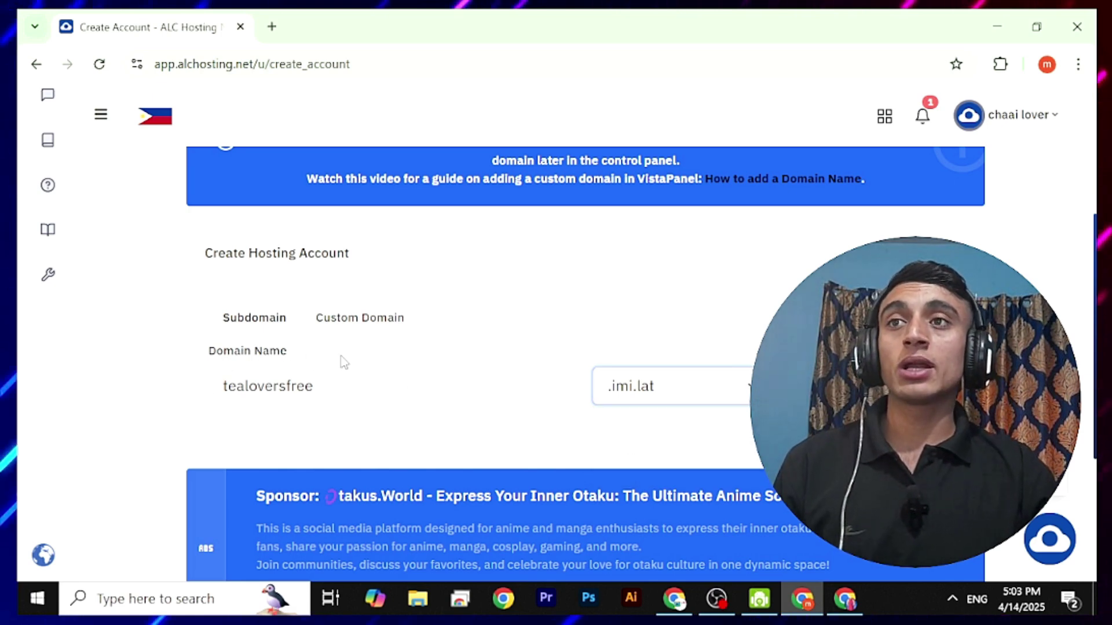
pyautogui.scroll(-3, 596, 322)
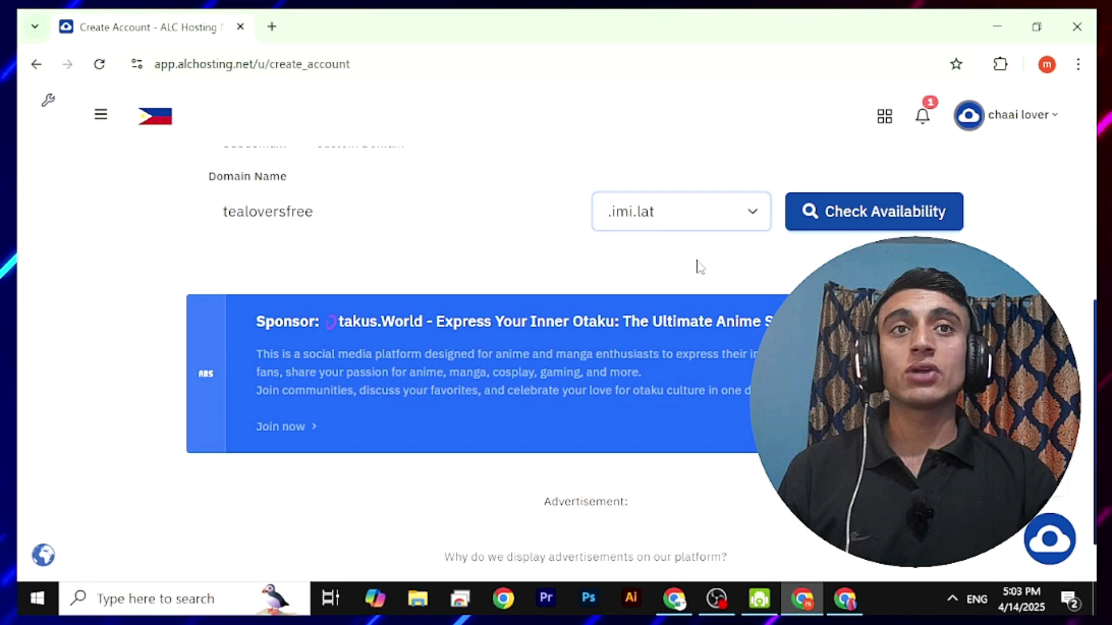
pyautogui.click(869, 214)
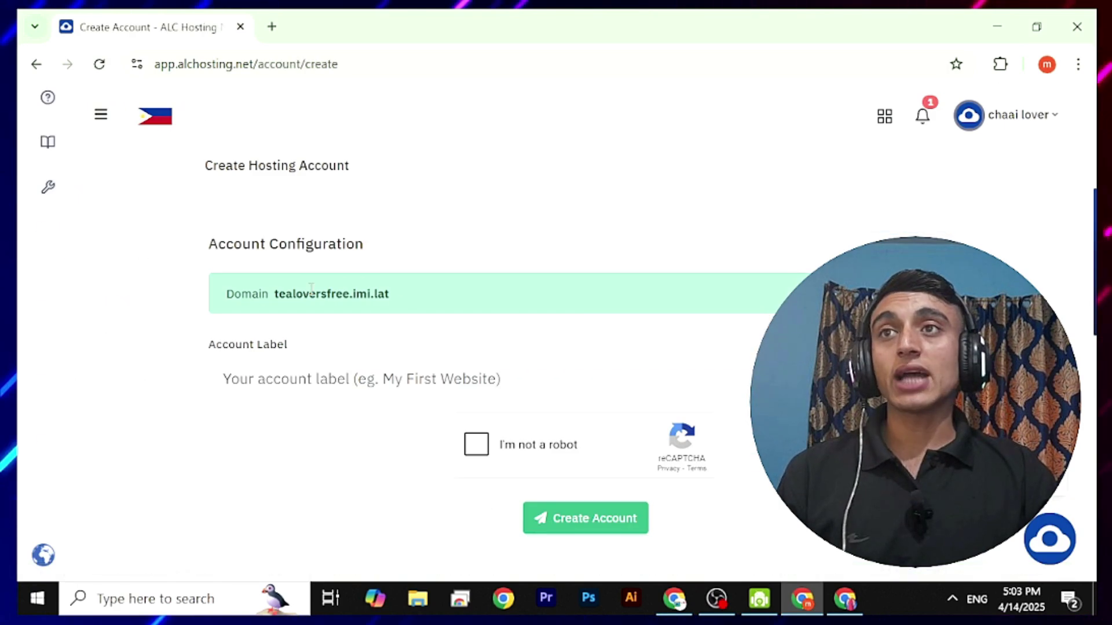
# Label the account 'tealover', pass the reCAPTCHA and create the hosting account.
pyautogui.moveTo(272, 294); pyautogui.dragTo(402, 296)
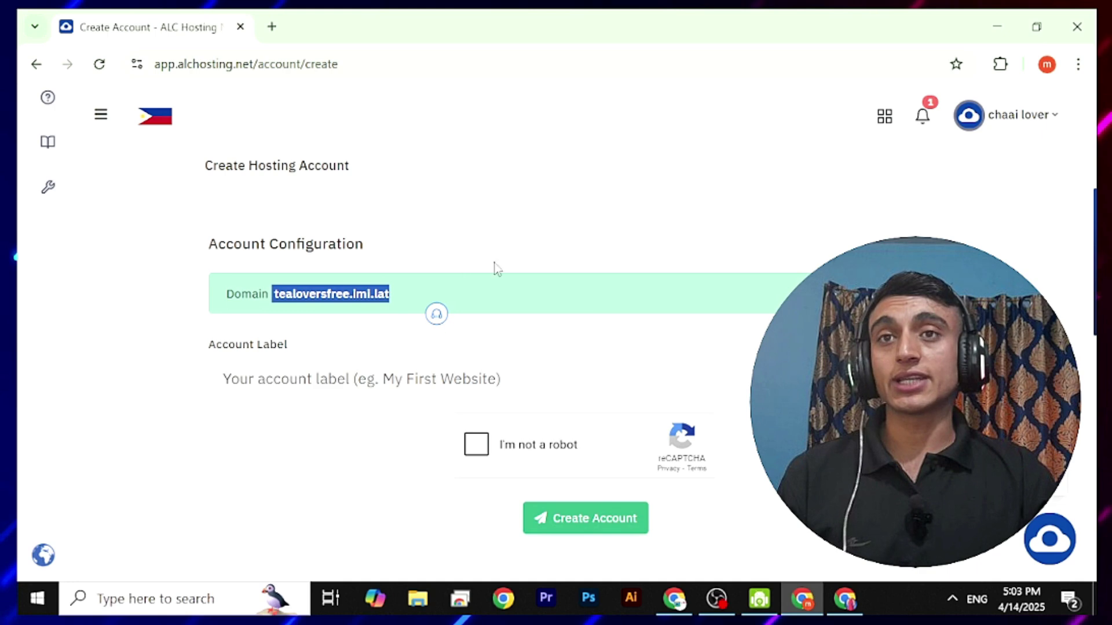
pyautogui.scroll(-2, 509, 255)
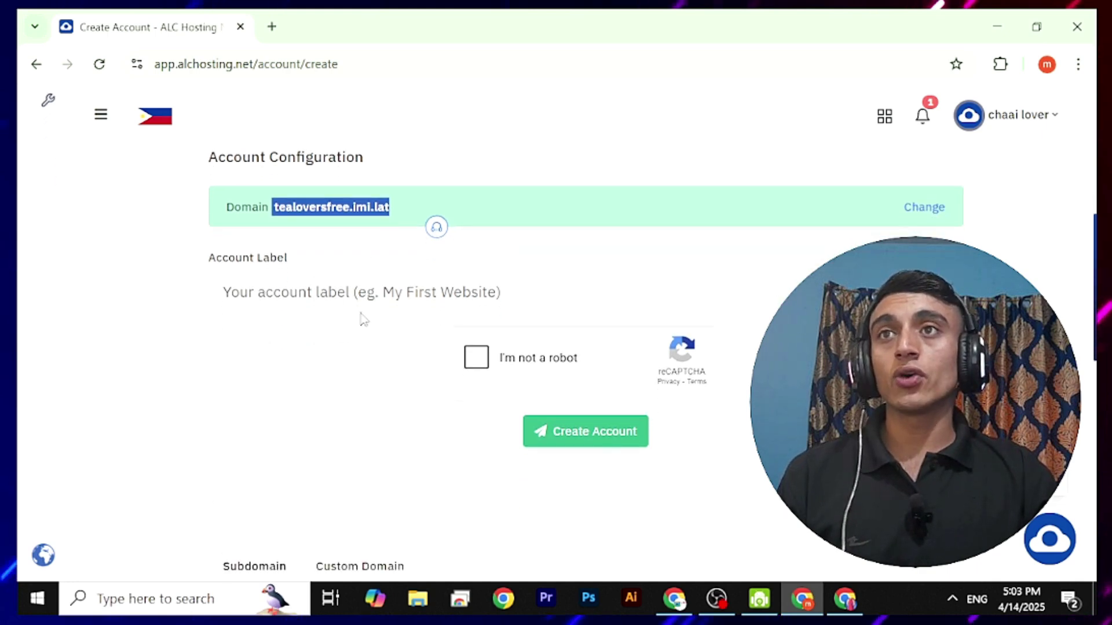
pyautogui.click(435, 283)
pyautogui.write('tealover')
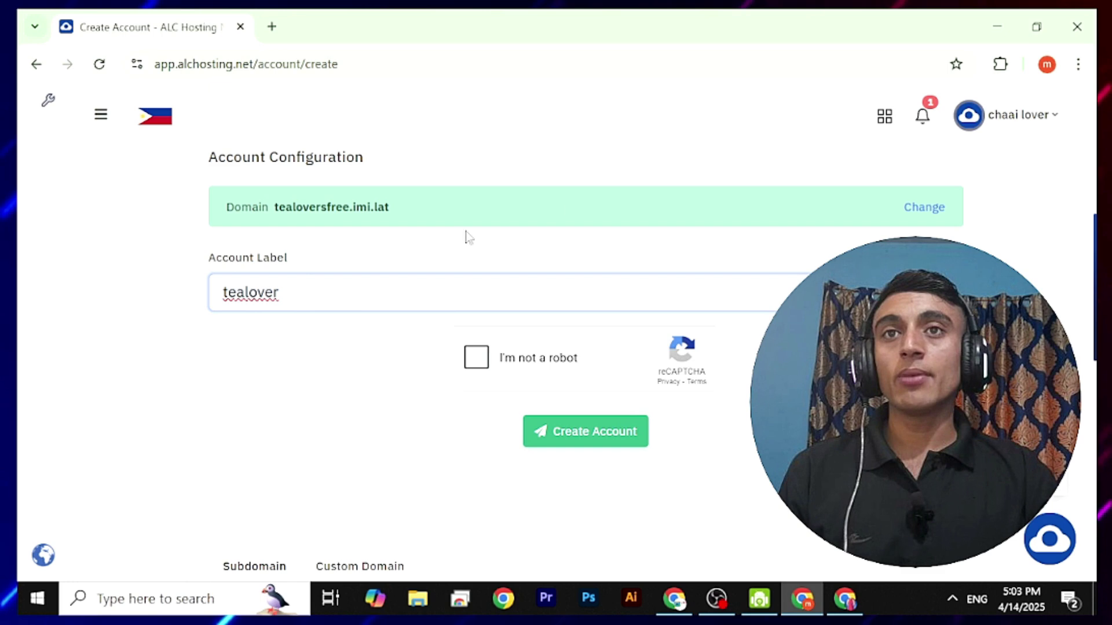
pyautogui.click(479, 366)
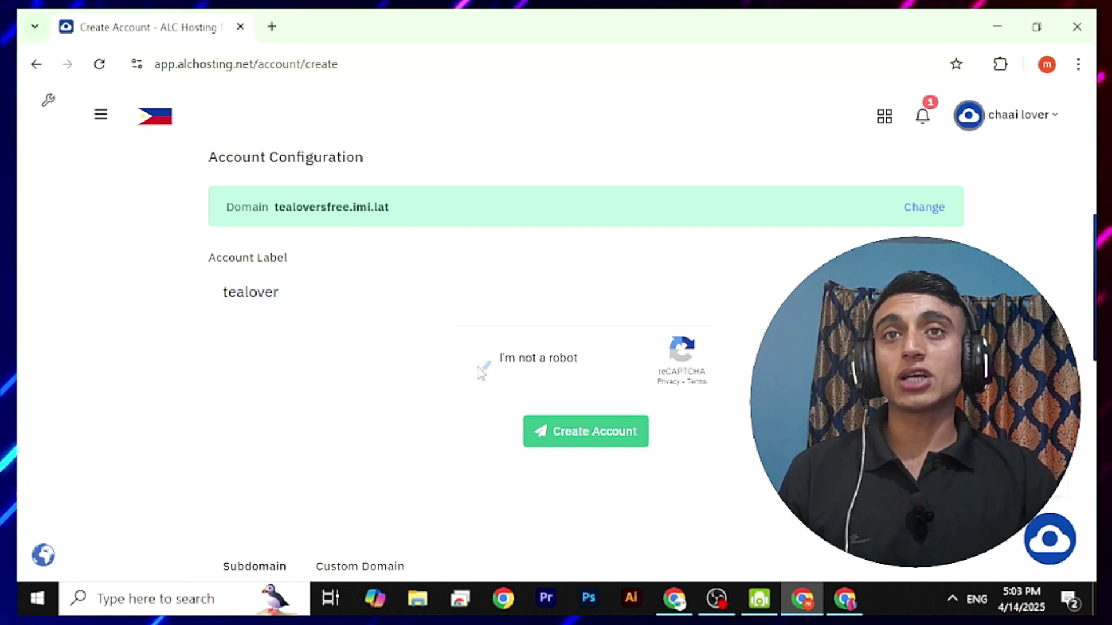
pyautogui.click(578, 436)
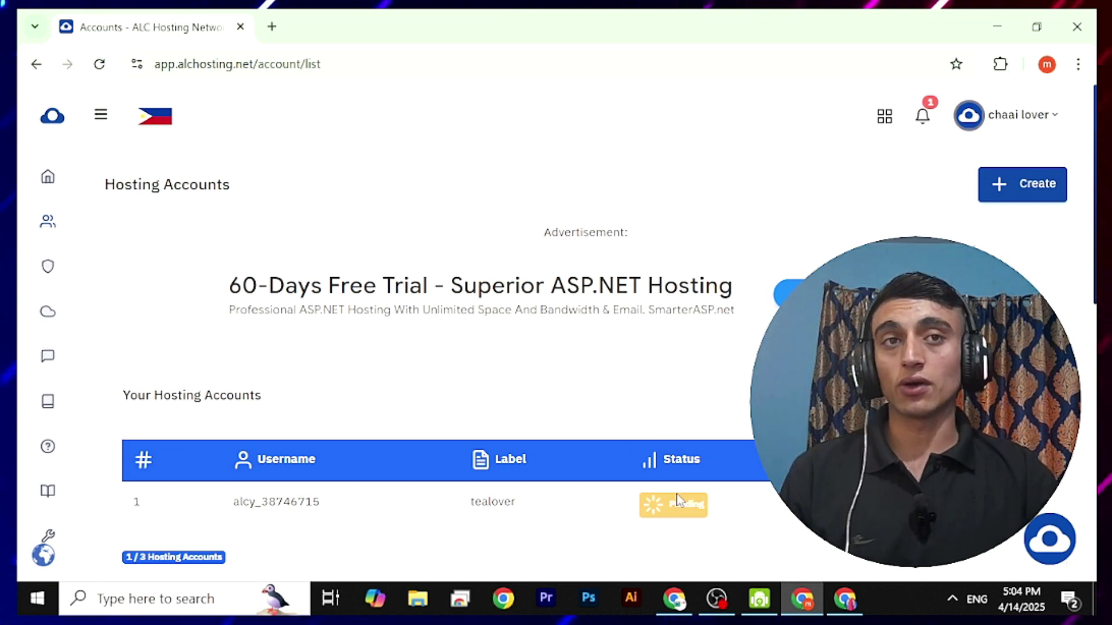
# Open the new account's management page and check its pending-activation notice.
pyautogui.scroll(-5, 712, 376)
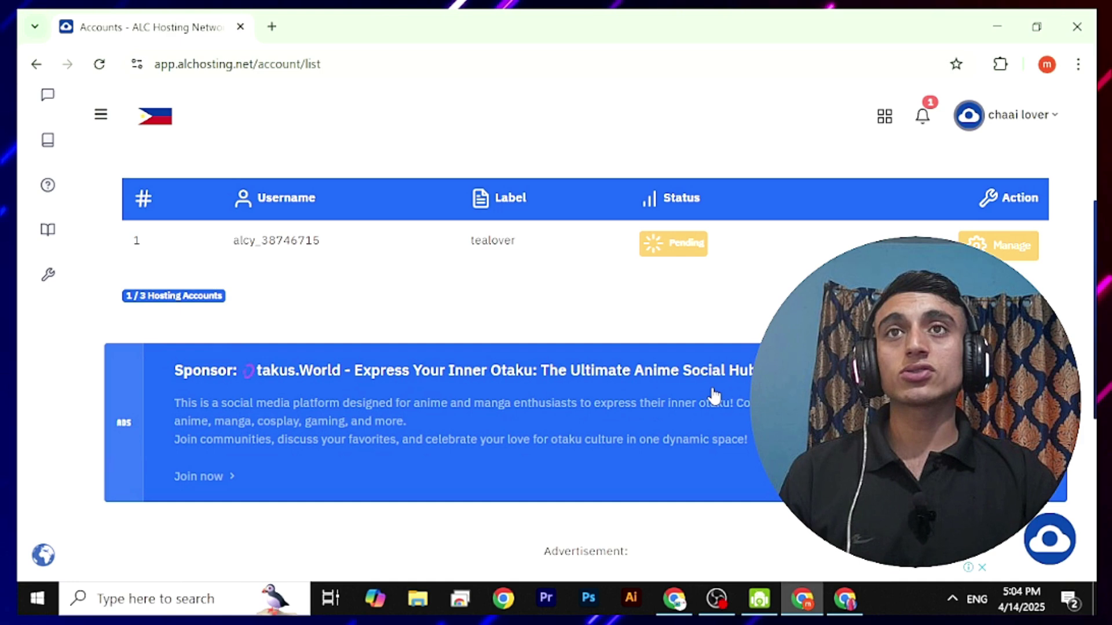
pyautogui.click(1004, 258)
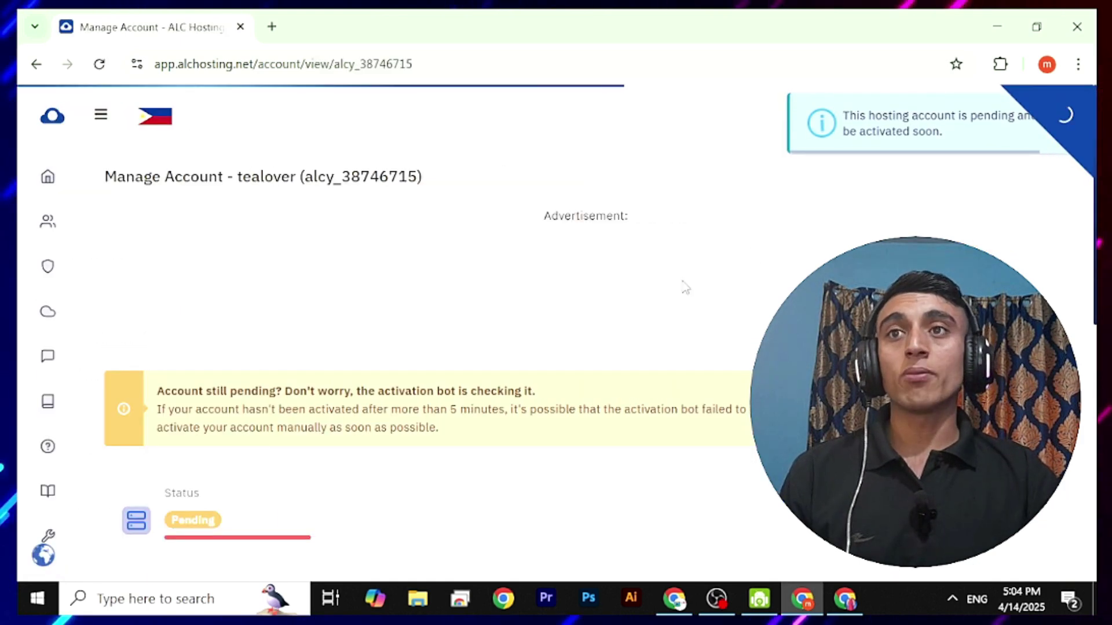
pyautogui.scroll(-3, 226, 373)
pyautogui.scroll(-2, 338, 427)
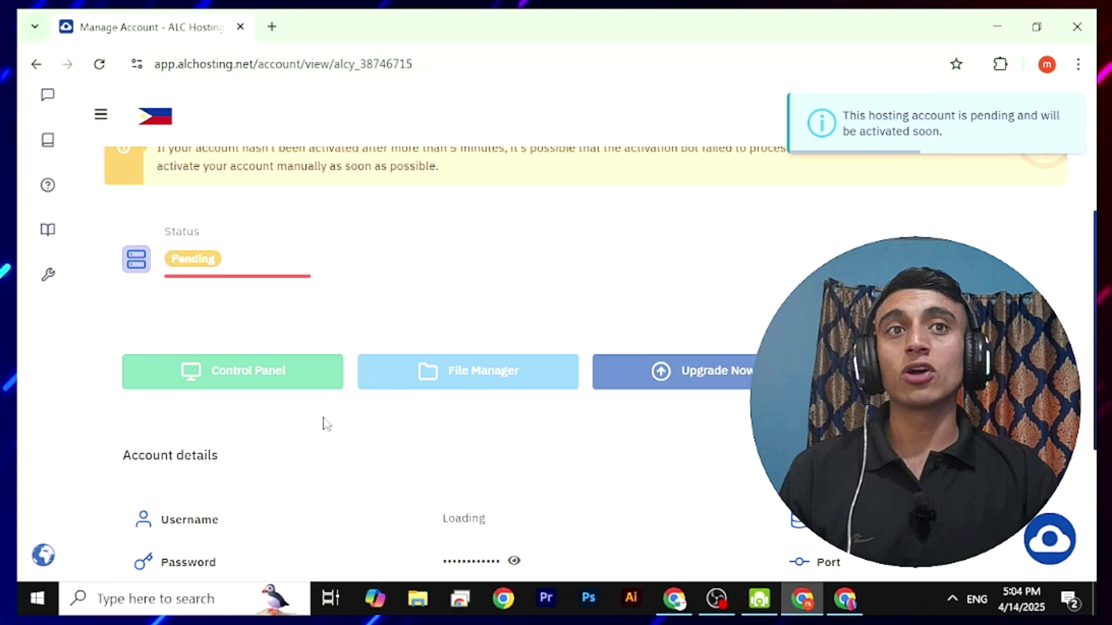
pyautogui.scroll(5, 405, 421)
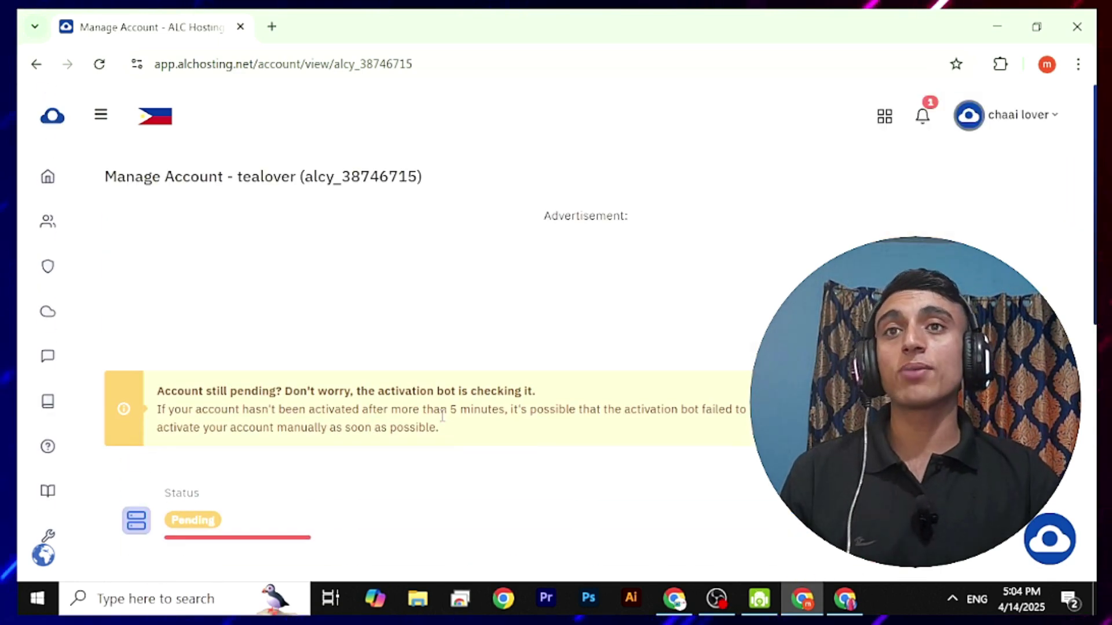
pyautogui.moveTo(434, 411); pyautogui.dragTo(614, 444)
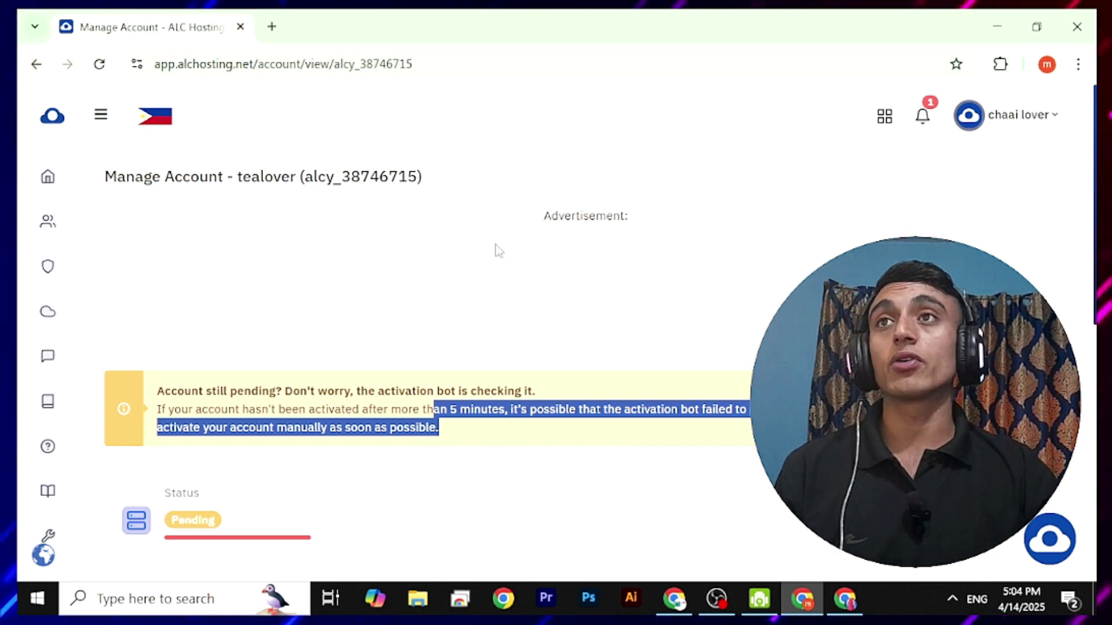
# Reload the account page until tealoversfree.imi.lat changes from Pending to Active.
pyautogui.click(102, 65)
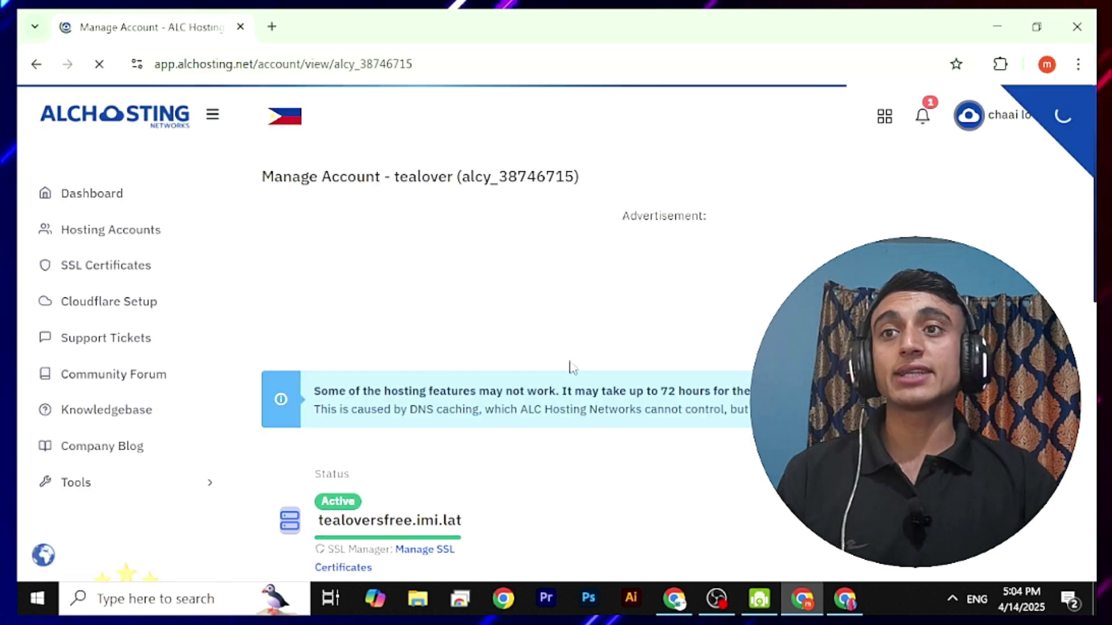
pyautogui.scroll(-1, 562, 394)
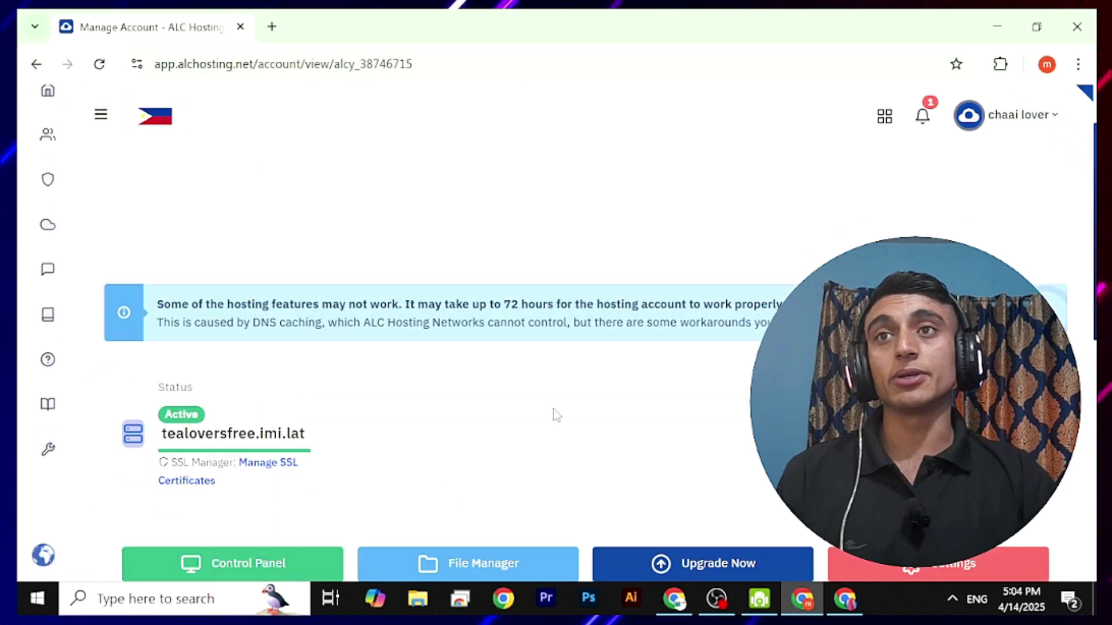
pyautogui.click(98, 65)
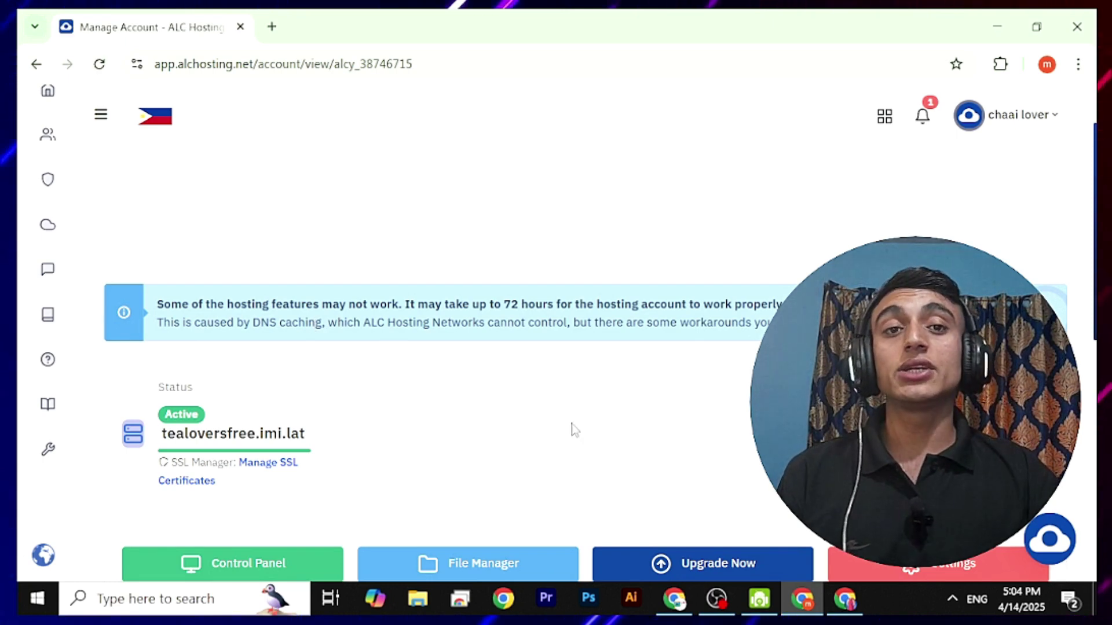
pyautogui.scroll(-1, 572, 429)
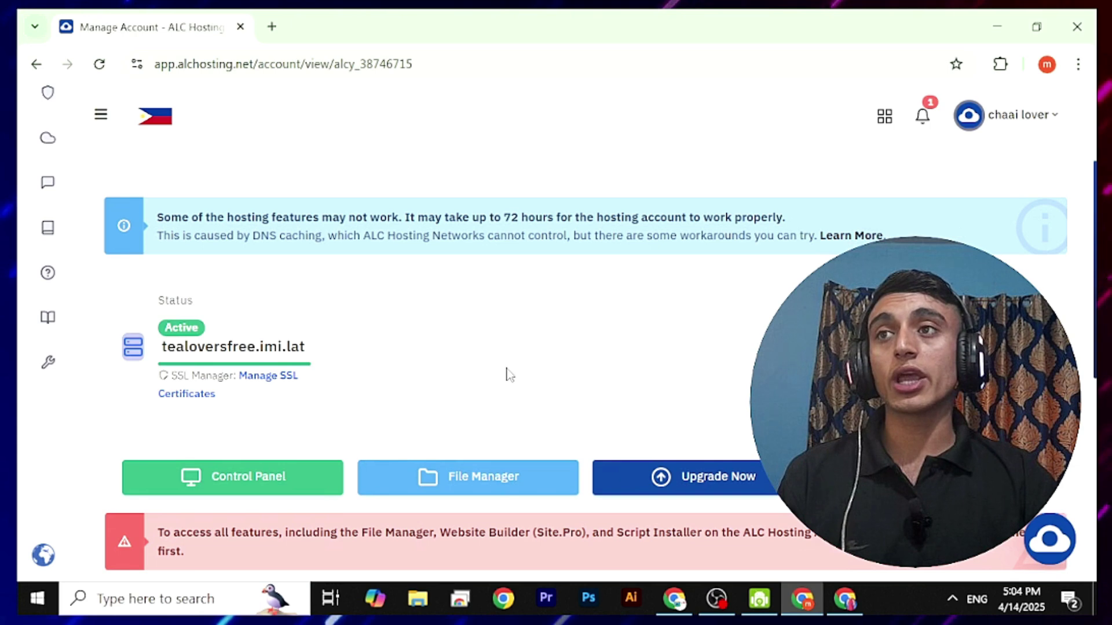
pyautogui.click(266, 490)
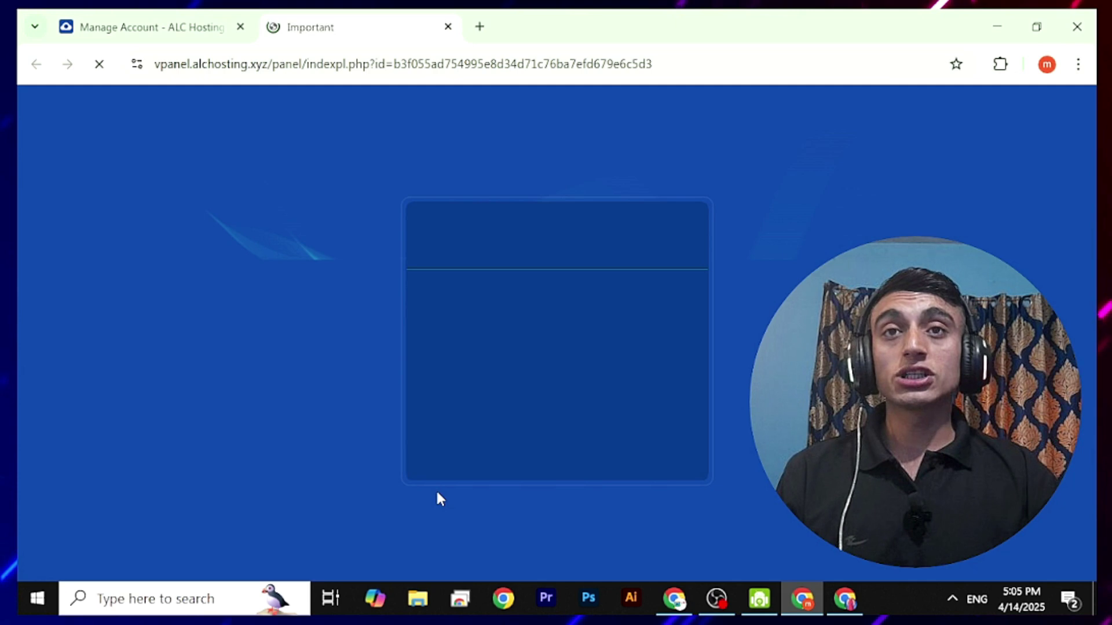
# Approve the email-notification notice and scroll the vPanel down to its Software tools.
pyautogui.scroll(-5, 438, 497)
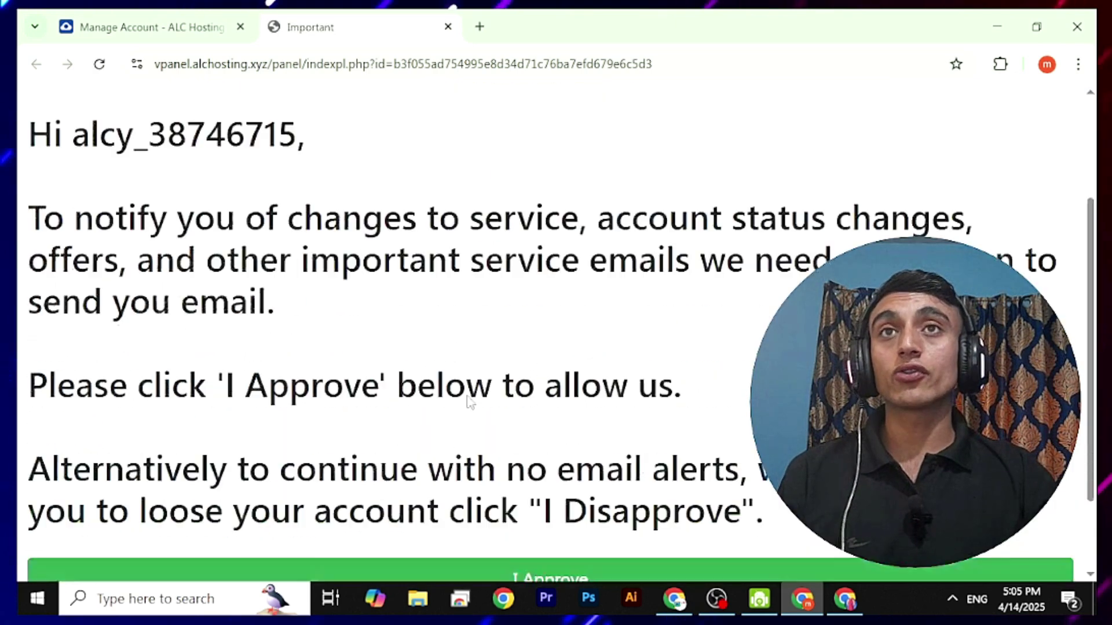
pyautogui.click(691, 492)
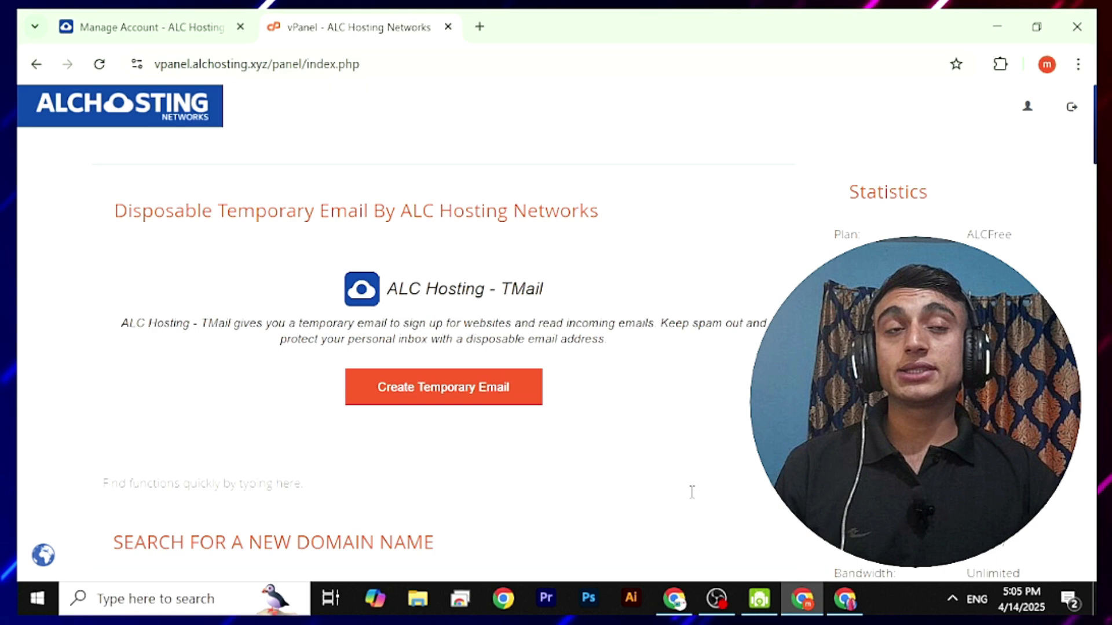
pyautogui.scroll(-10, 685, 487)
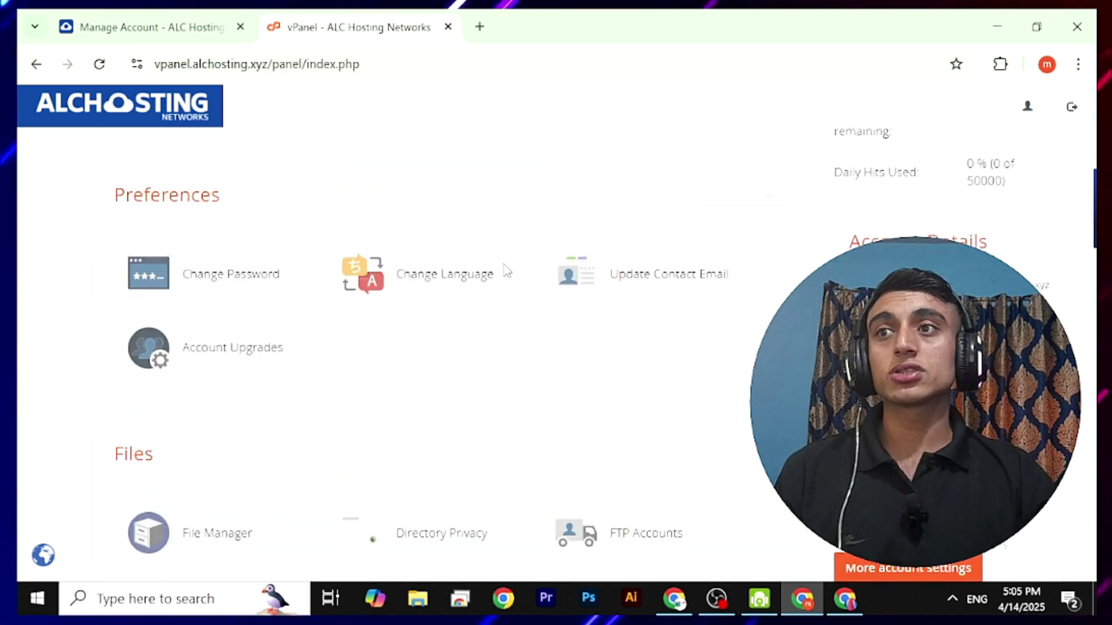
pyautogui.scroll(-15, 493, 268)
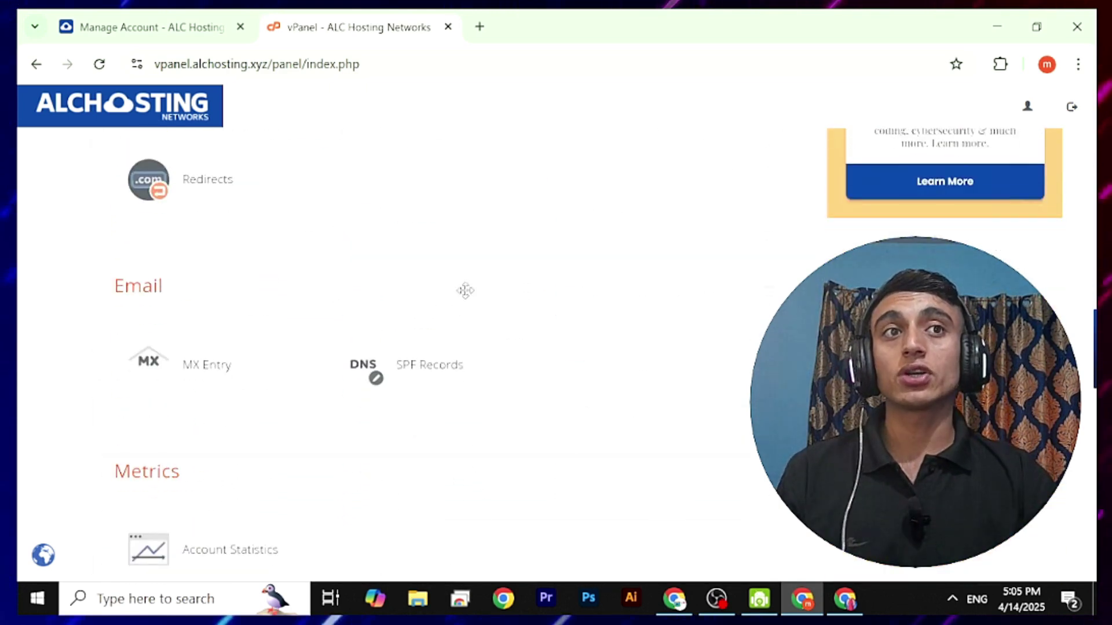
pyautogui.scroll(-6, 465, 283)
pyautogui.scroll(7, 464, 286)
pyautogui.scroll(-9, 464, 285)
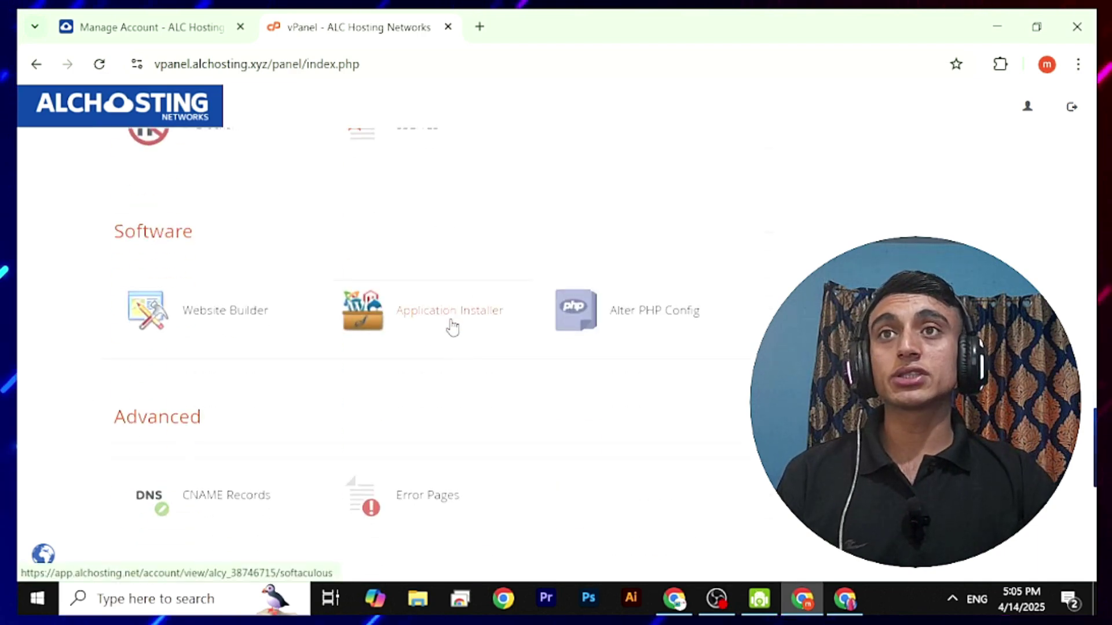
# Open the Application Installer and start a WordPress installation.
pyautogui.click(449, 322)
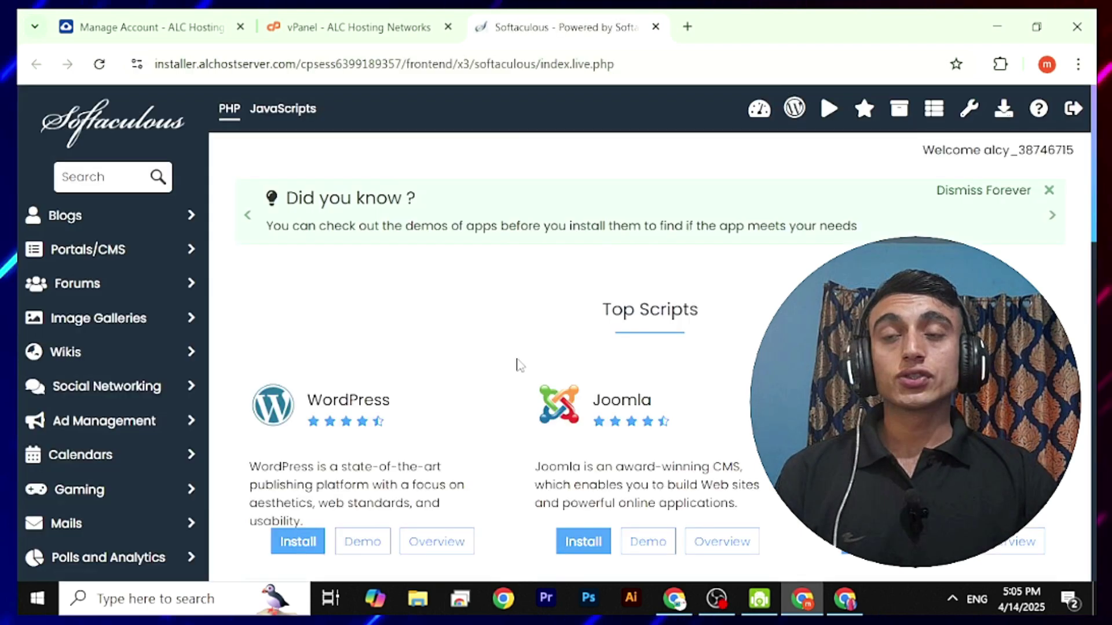
pyautogui.scroll(-2, 544, 367)
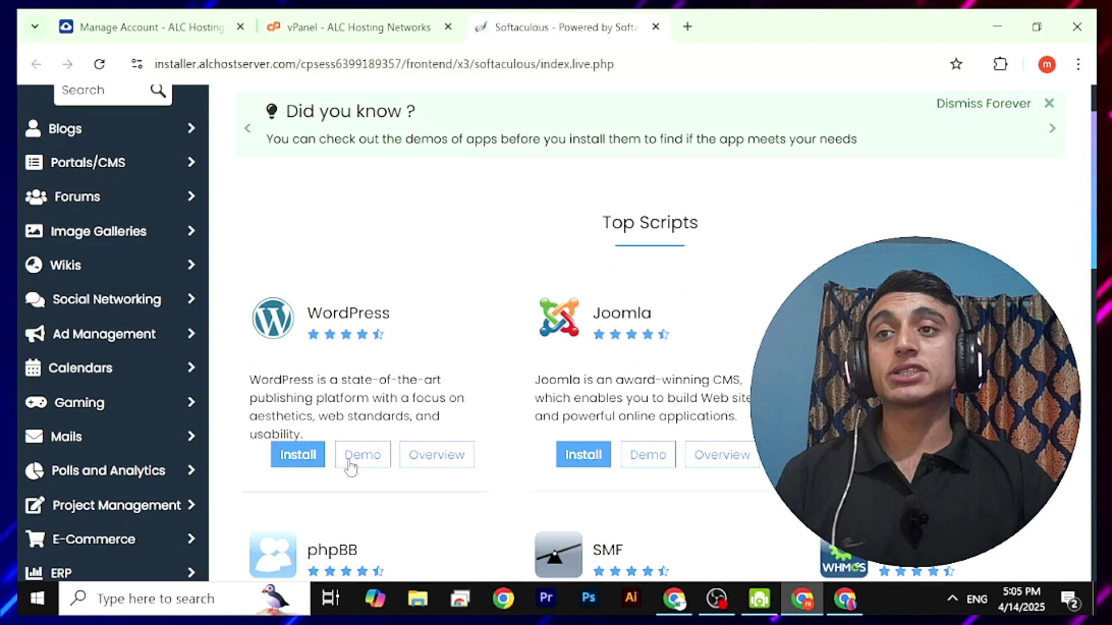
pyautogui.click(307, 456)
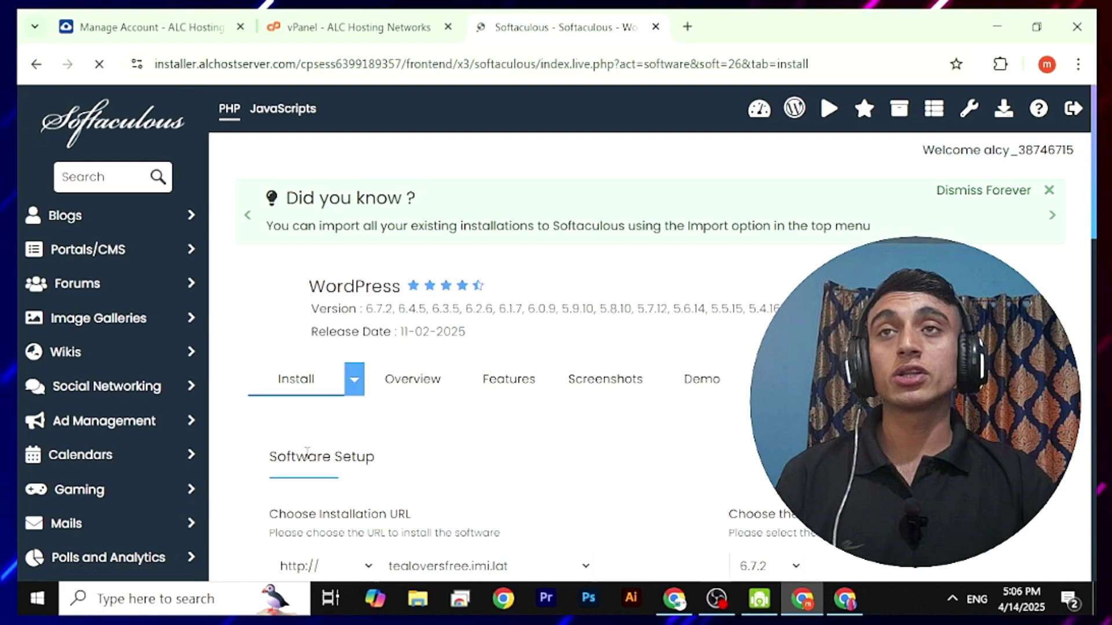
# Keep tealoversfree.imi.lat as the install domain and run the WordPress install.
pyautogui.scroll(-4, 498, 279)
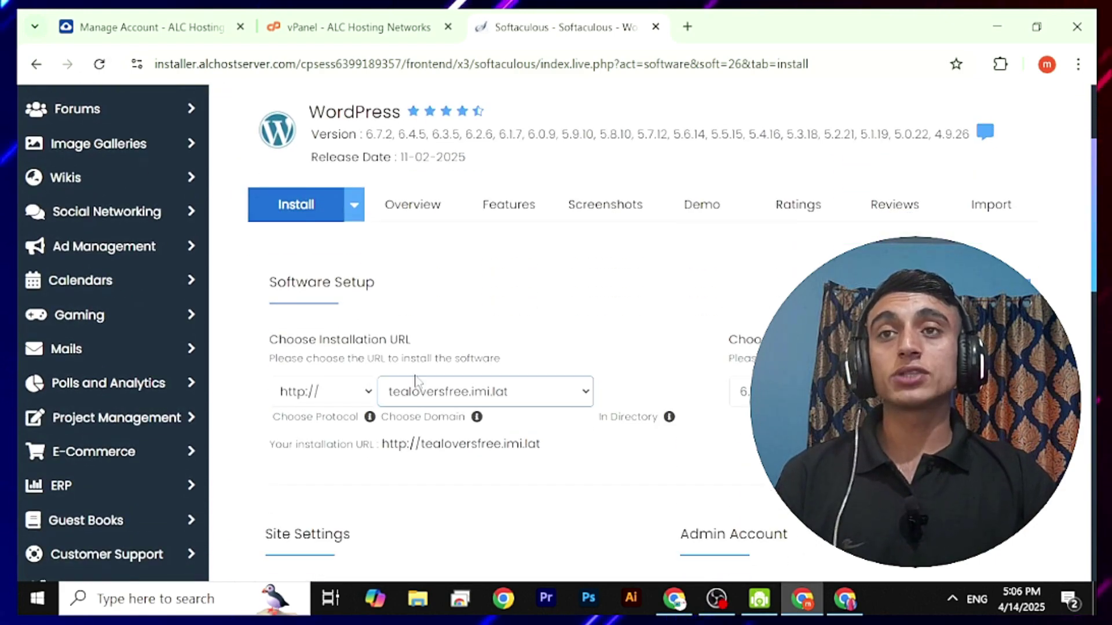
pyautogui.click(484, 394)
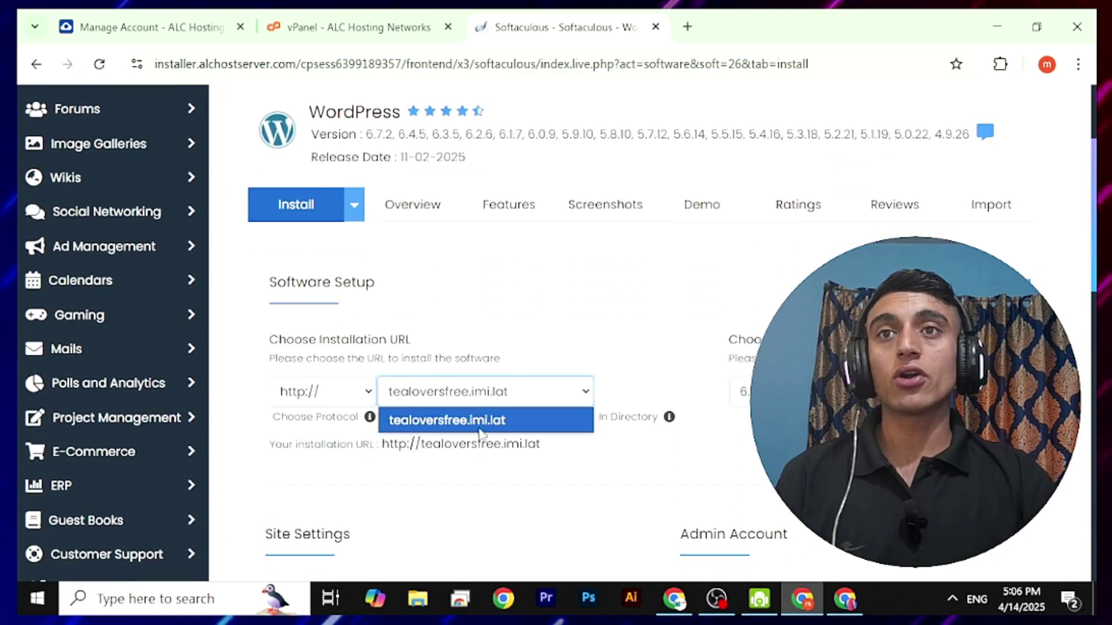
pyautogui.click(583, 315)
pyautogui.scroll(-5, 650, 382)
pyautogui.click(751, 363)
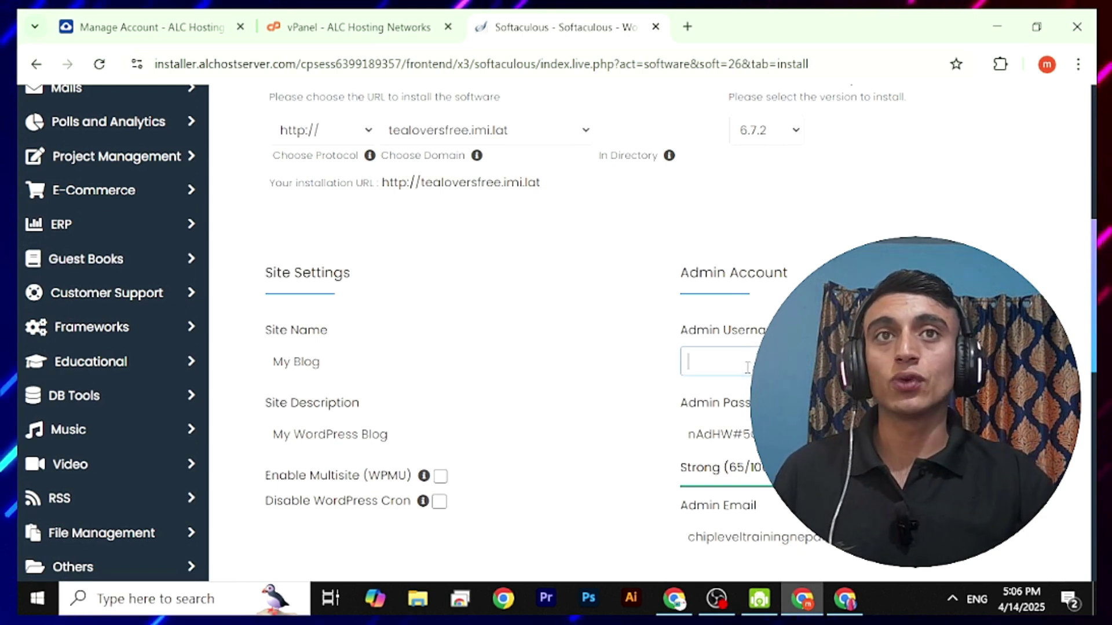
pyautogui.scroll(-10, 675, 397)
pyautogui.scroll(4, 693, 429)
pyautogui.scroll(-4, 703, 405)
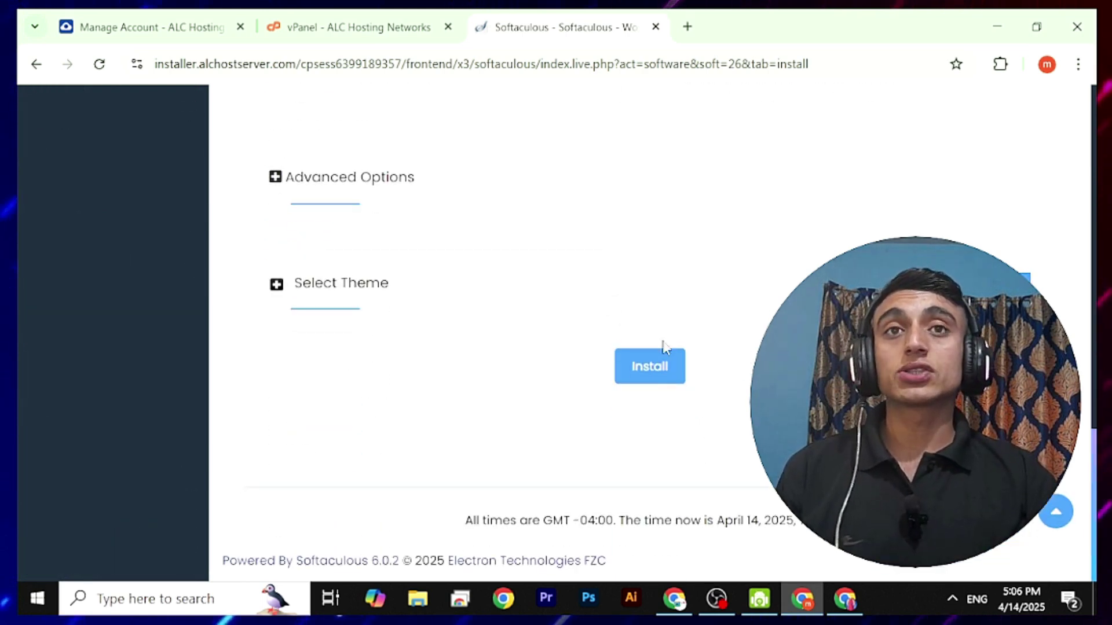
pyautogui.click(663, 355)
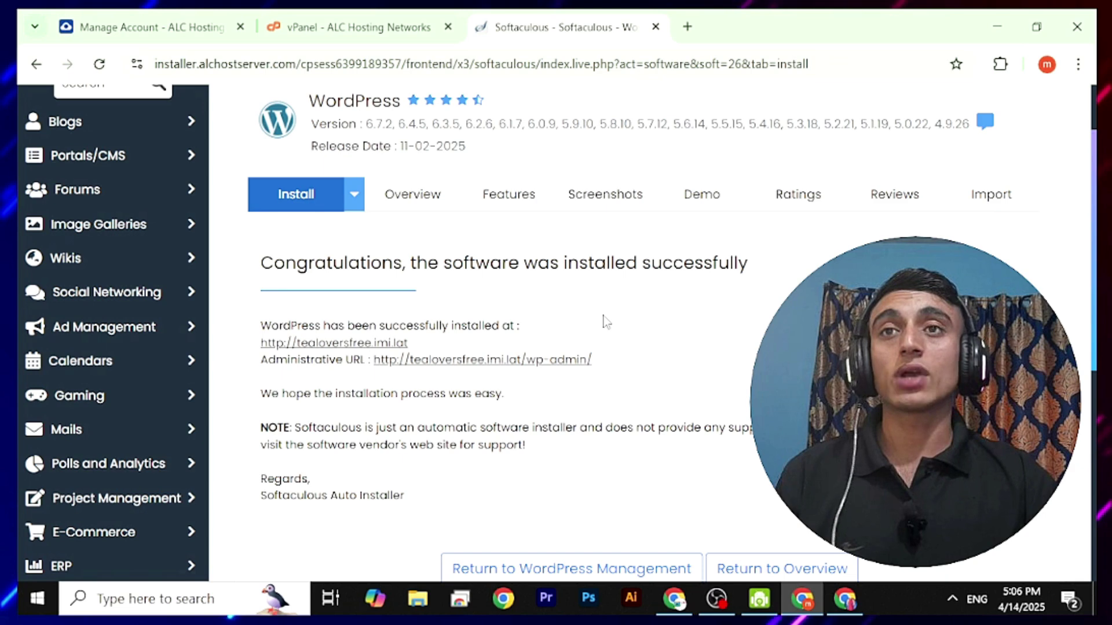
# From the Softaculous success page, open the tealoversfree.imi.lat wp-admin login page and the live site.
pyautogui.click(553, 360)
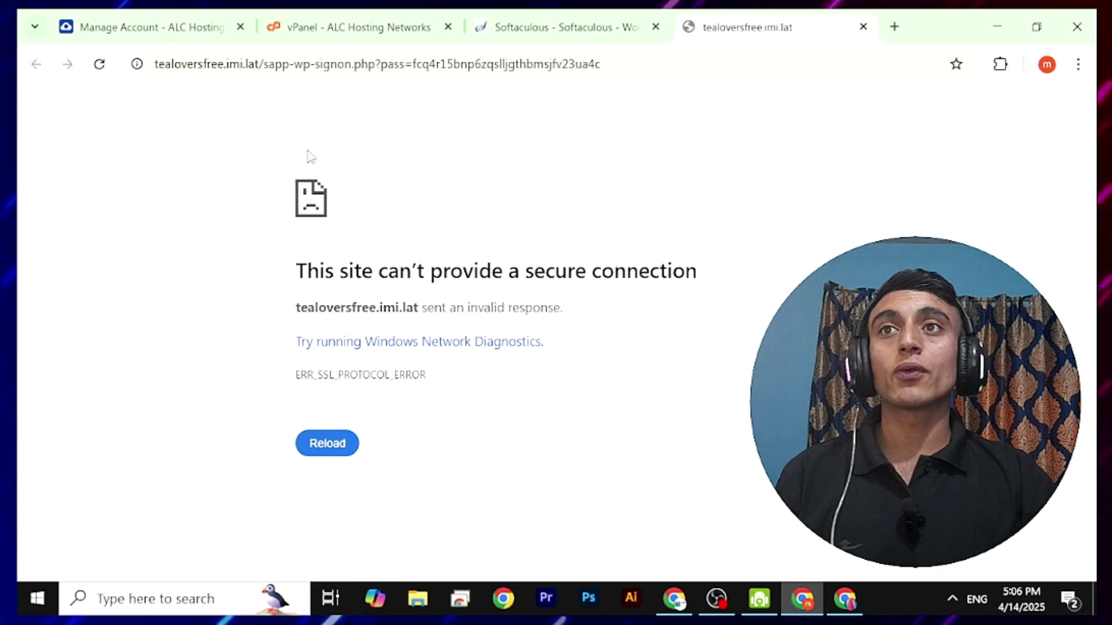
pyautogui.click(568, 26)
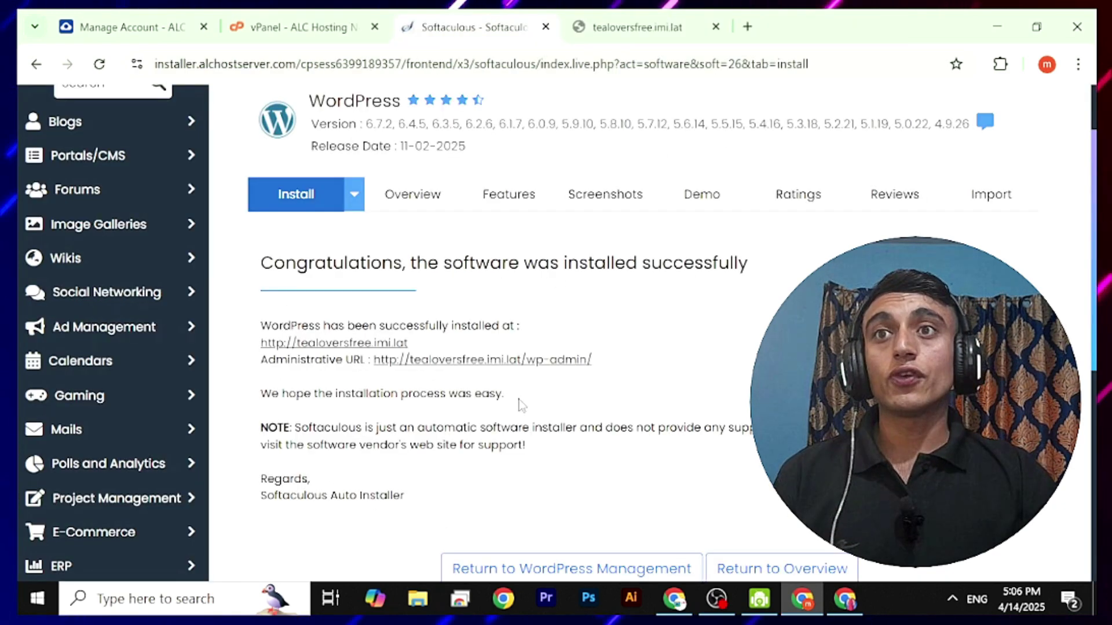
pyautogui.click(327, 344)
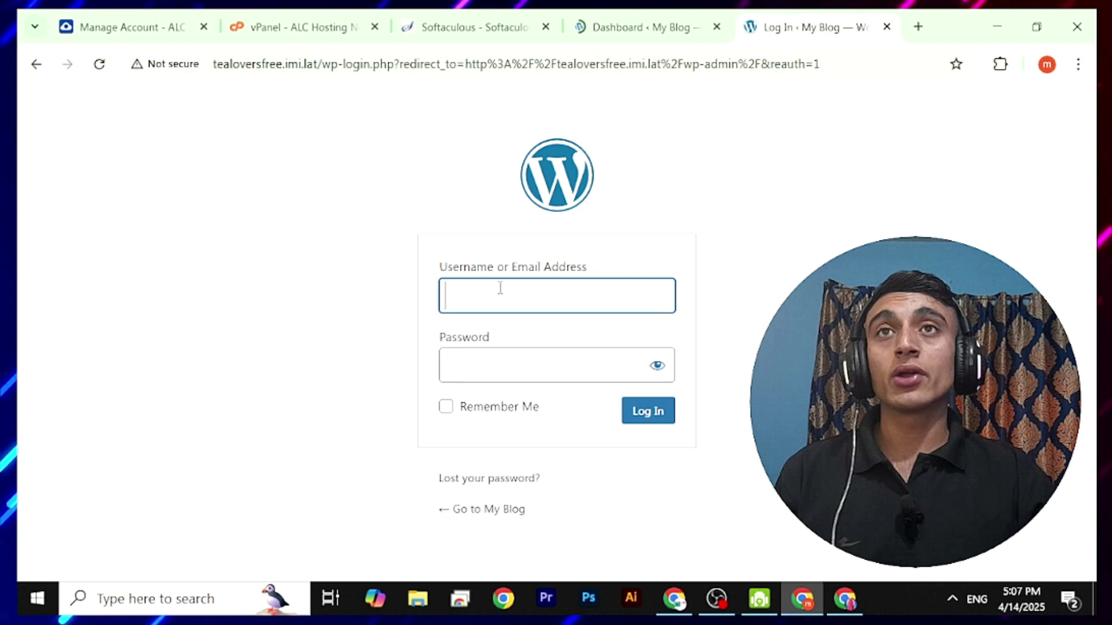
# In the dashboard's theme results, install News Builder and activate it as the site theme.
pyautogui.press('Tab')
pyautogui.click(625, 27)
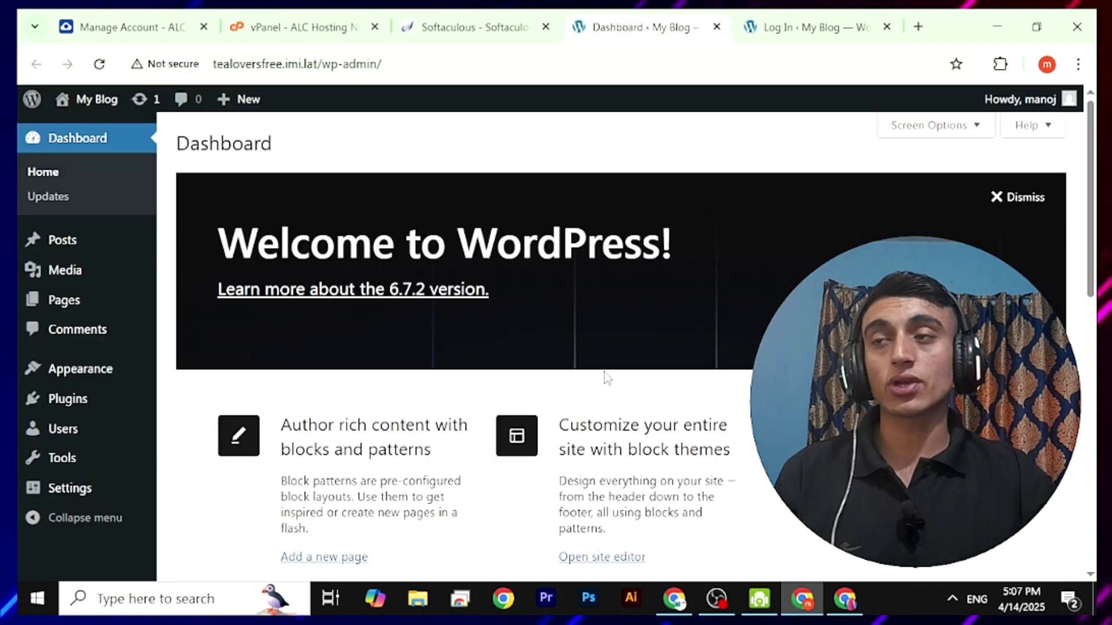
pyautogui.moveTo(81, 407)
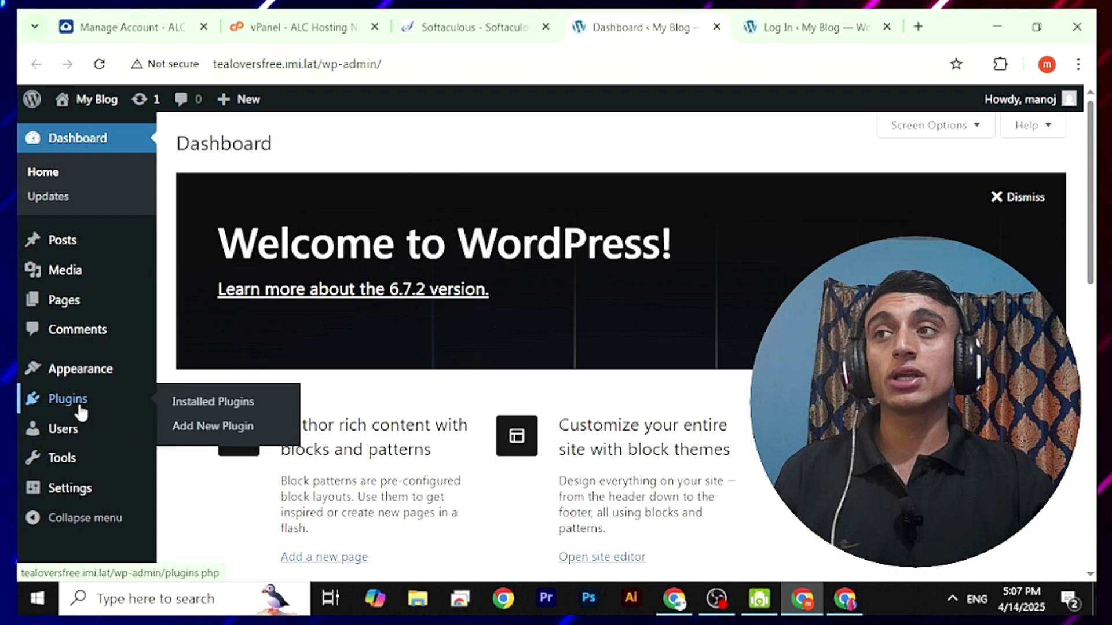
pyautogui.moveTo(85, 381)
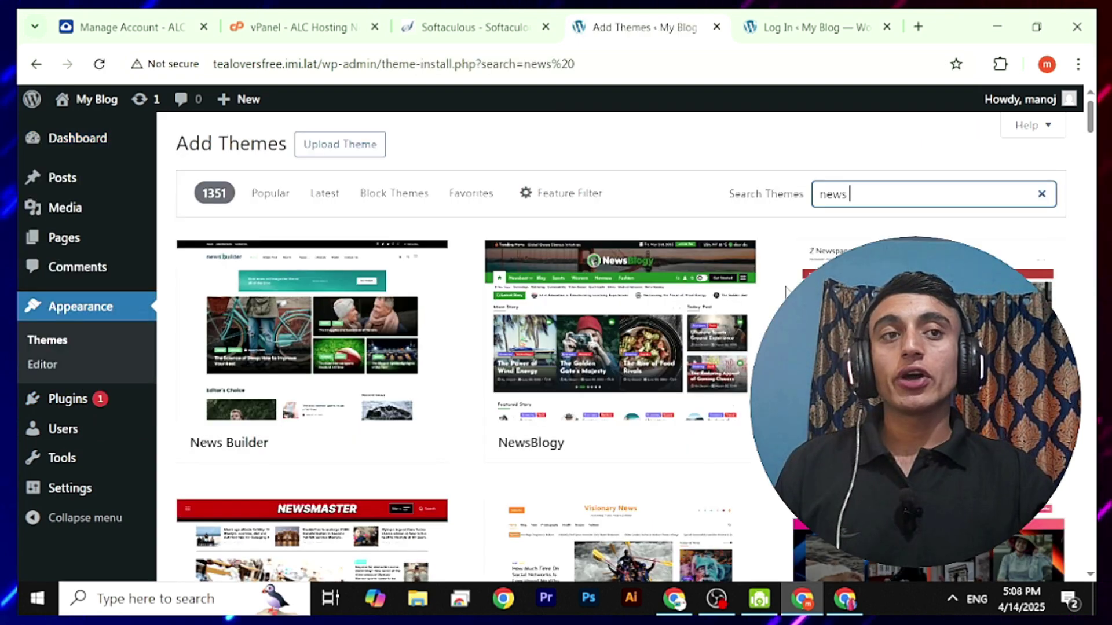
pyautogui.moveTo(327, 340)
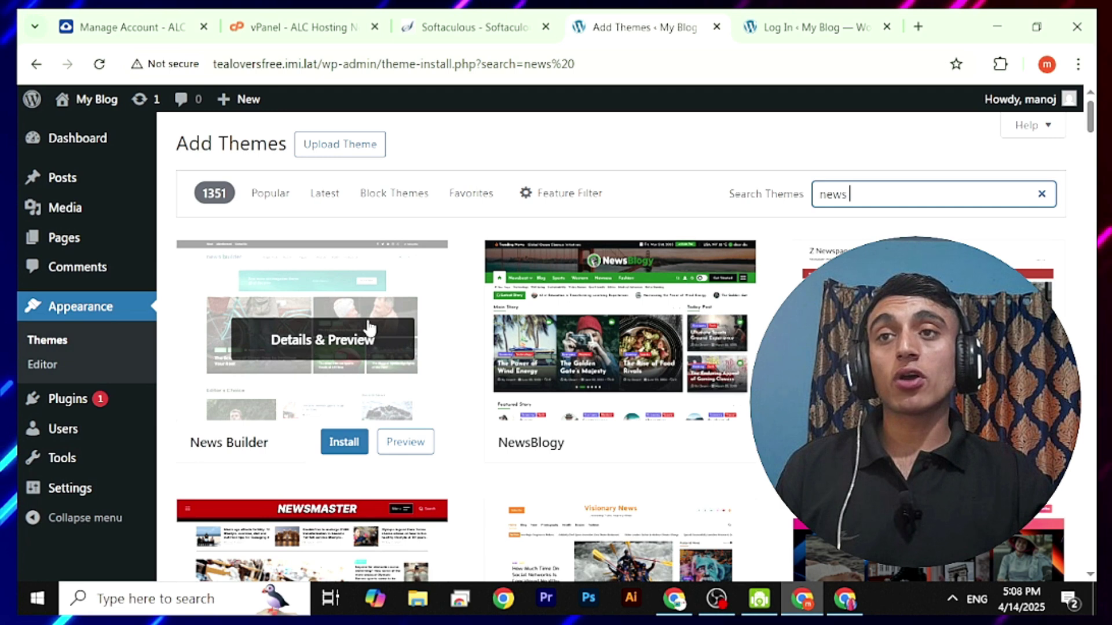
pyautogui.click(352, 442)
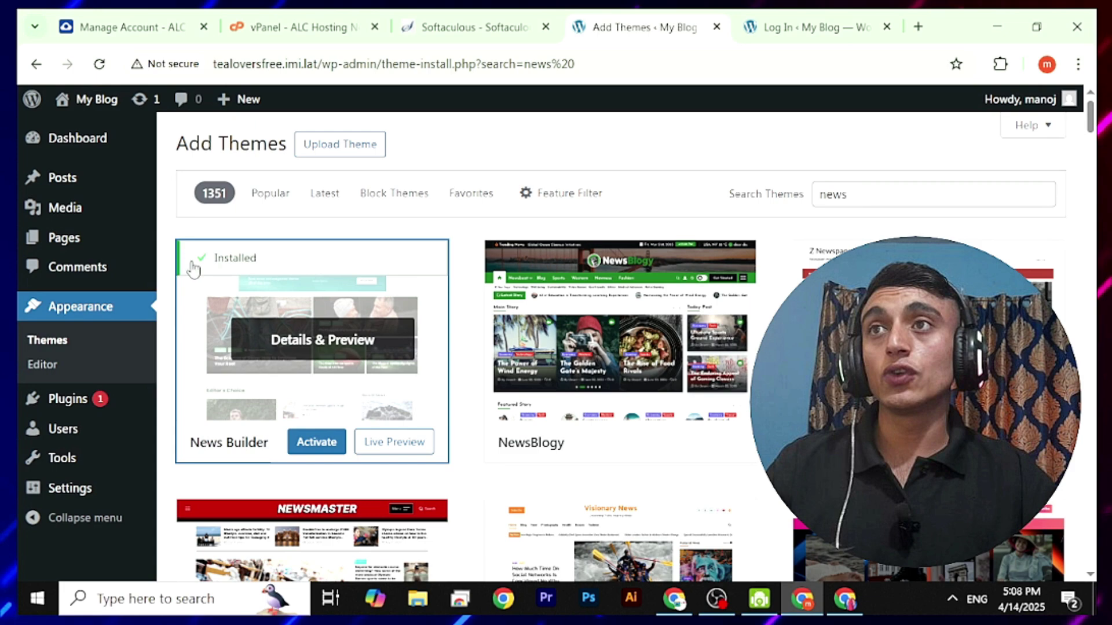
pyautogui.click(336, 455)
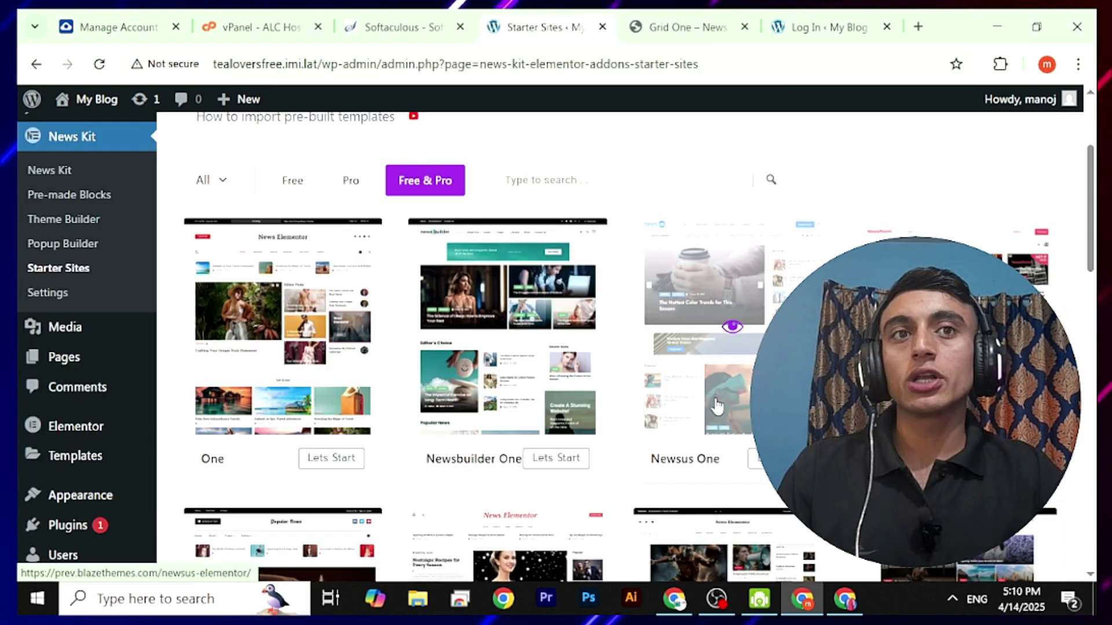
# Import the Newsus One starter site demo content and dismiss the success message.
pyautogui.click(770, 459)
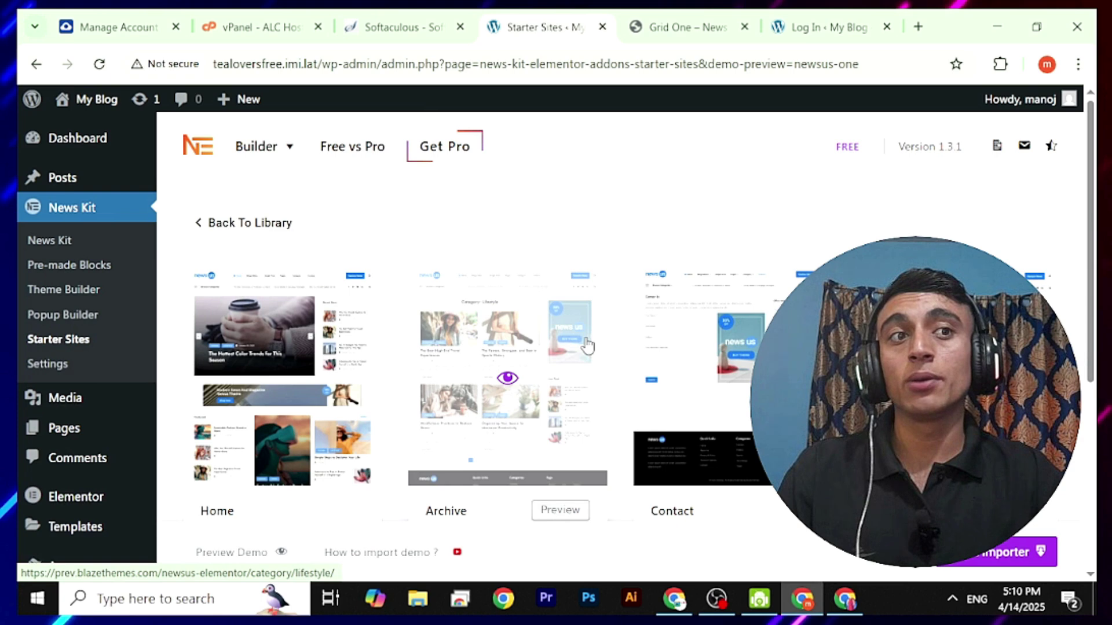
pyautogui.scroll(-1, 732, 378)
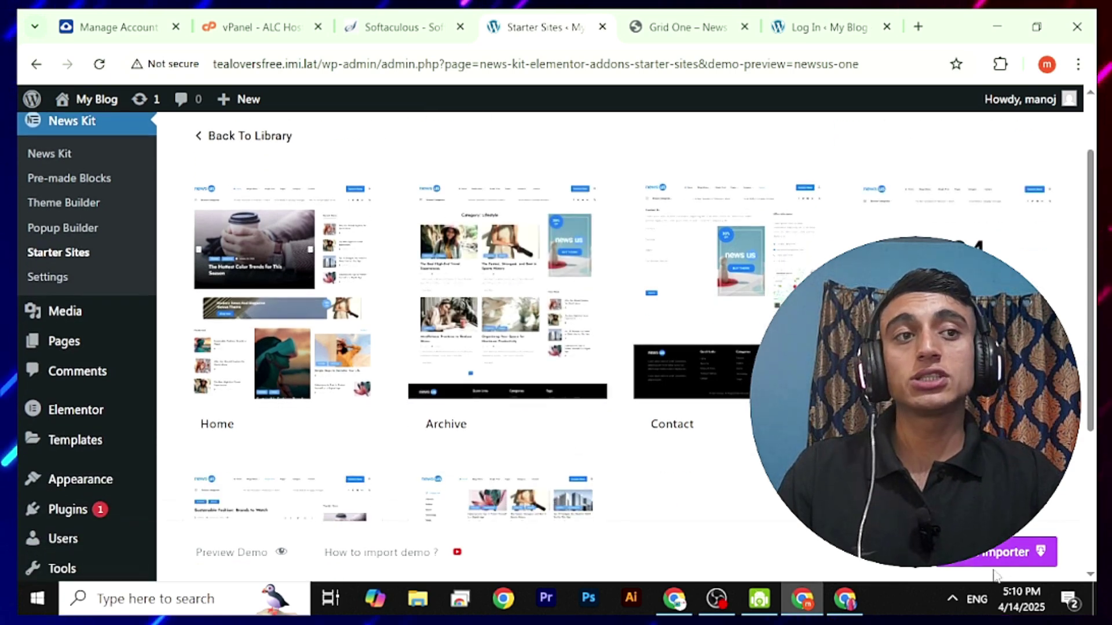
pyautogui.click(1014, 556)
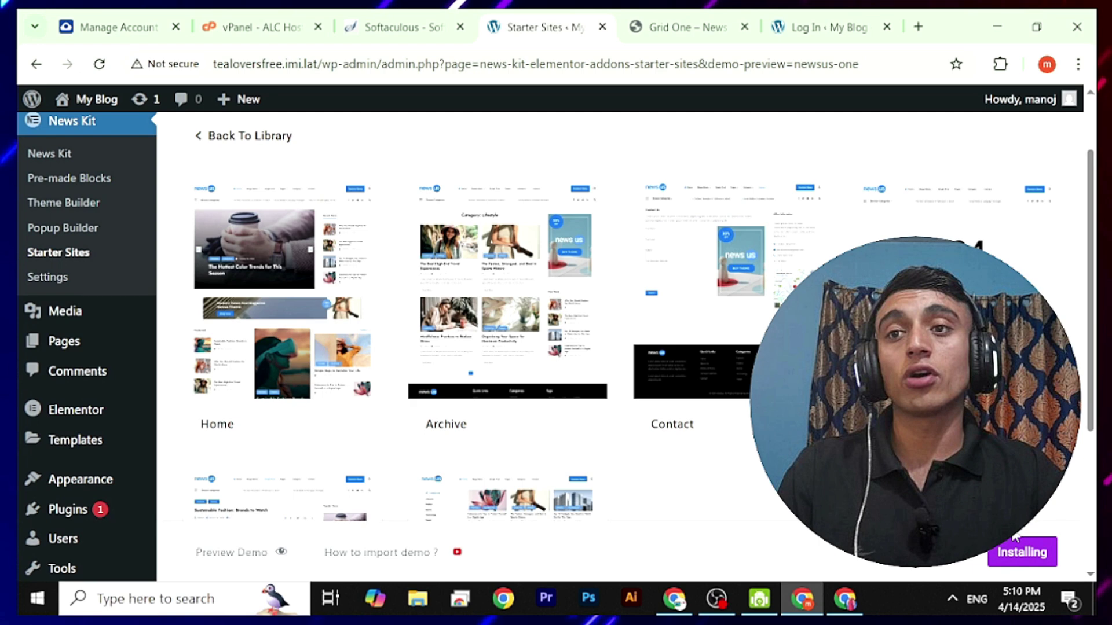
pyautogui.click(1006, 554)
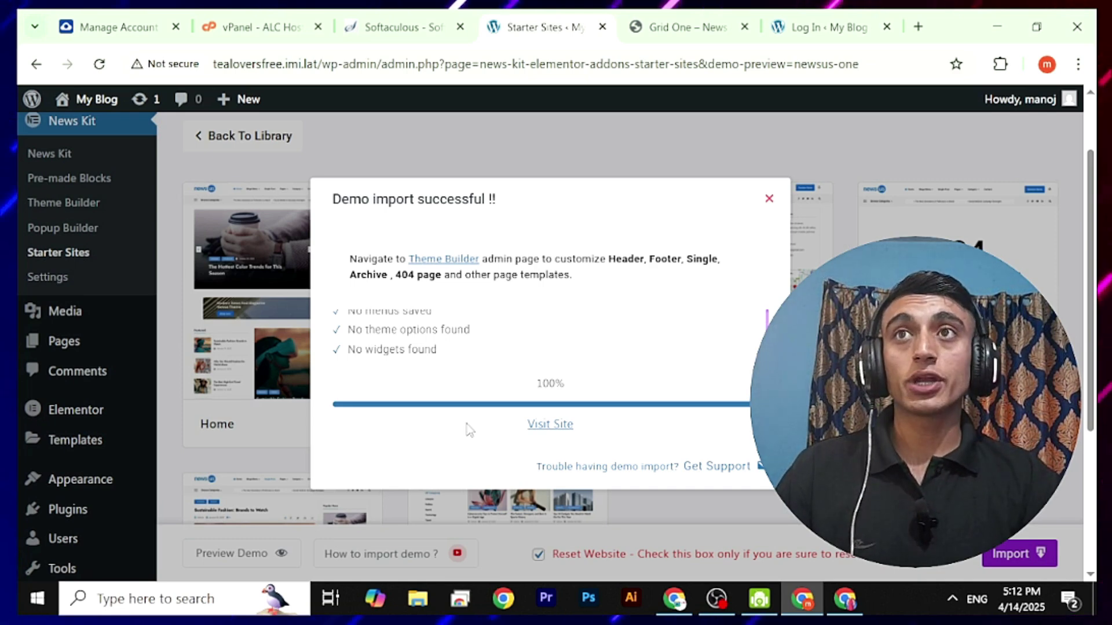
pyautogui.click(768, 199)
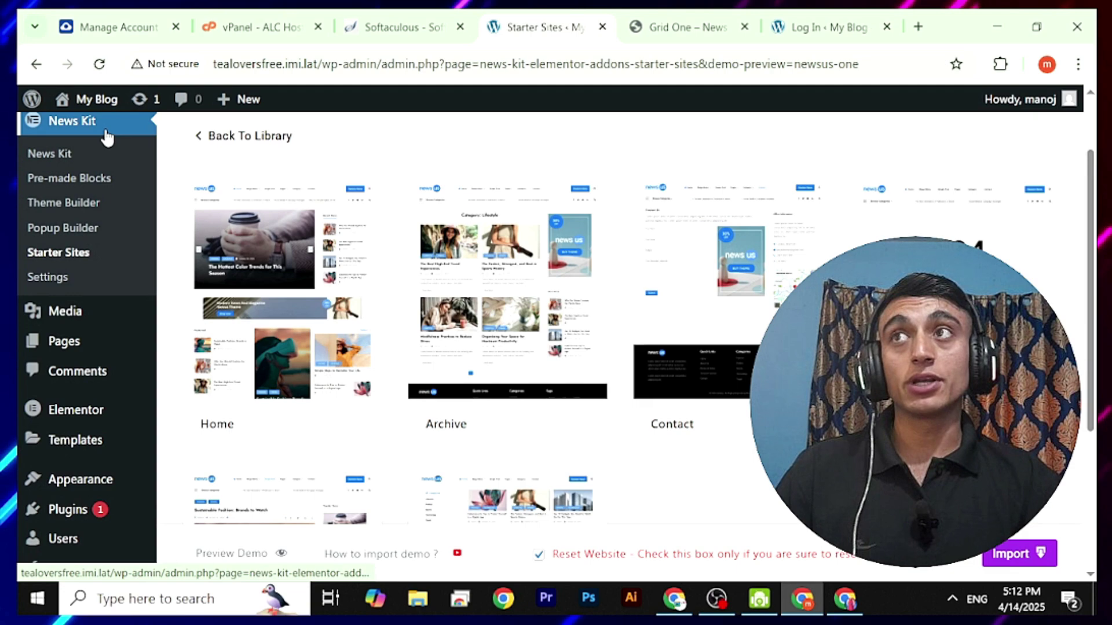
# Open the live 'news us' homepage from My Blog in a new tab.
pyautogui.rightClick(99, 101)
pyautogui.click(148, 116)
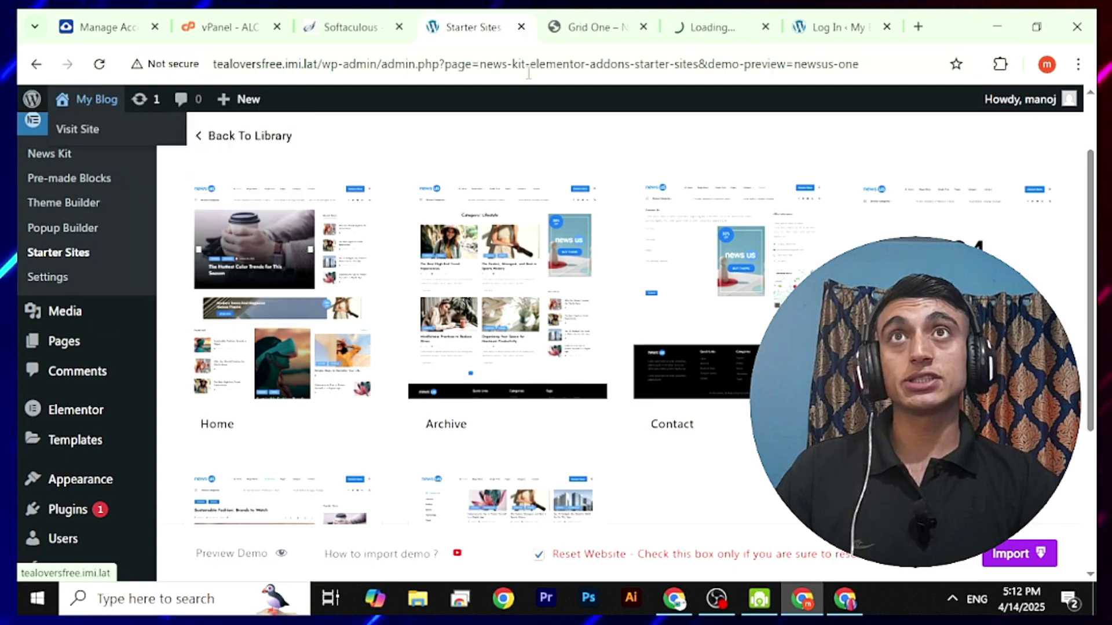
pyautogui.click(707, 27)
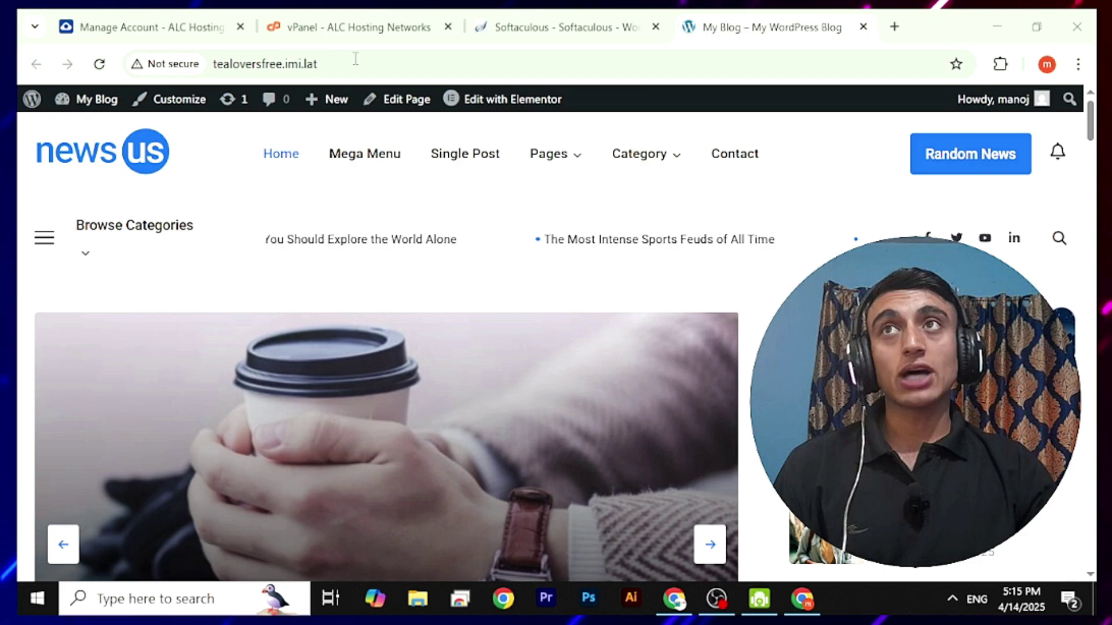
pyautogui.scroll(-15, 620, 286)
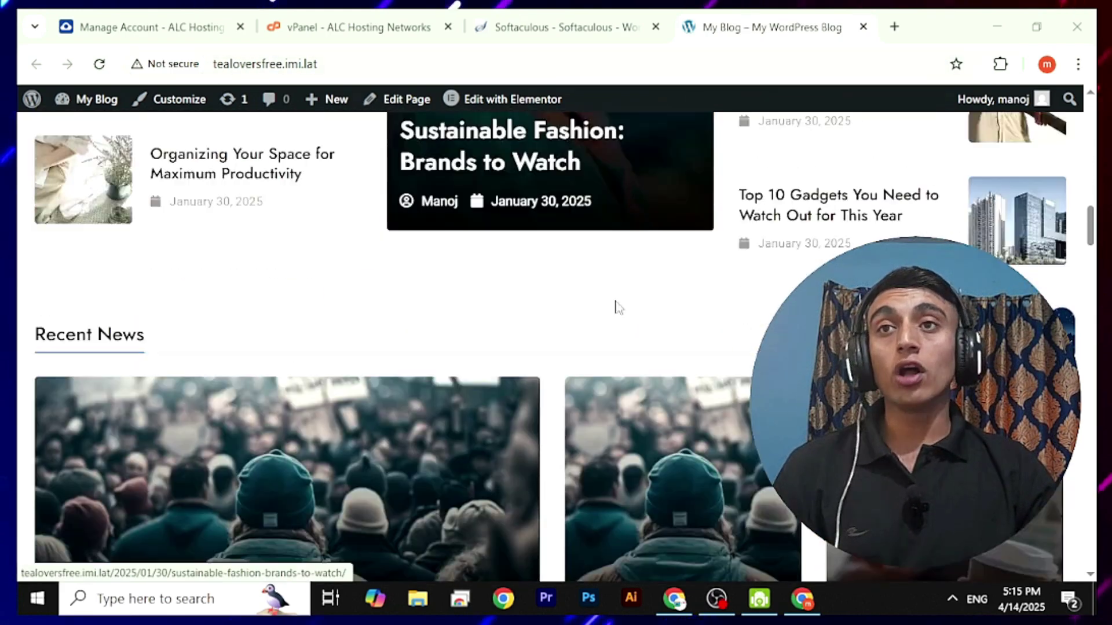
pyautogui.scroll(-2, 619, 307)
pyautogui.scroll(-15, 614, 313)
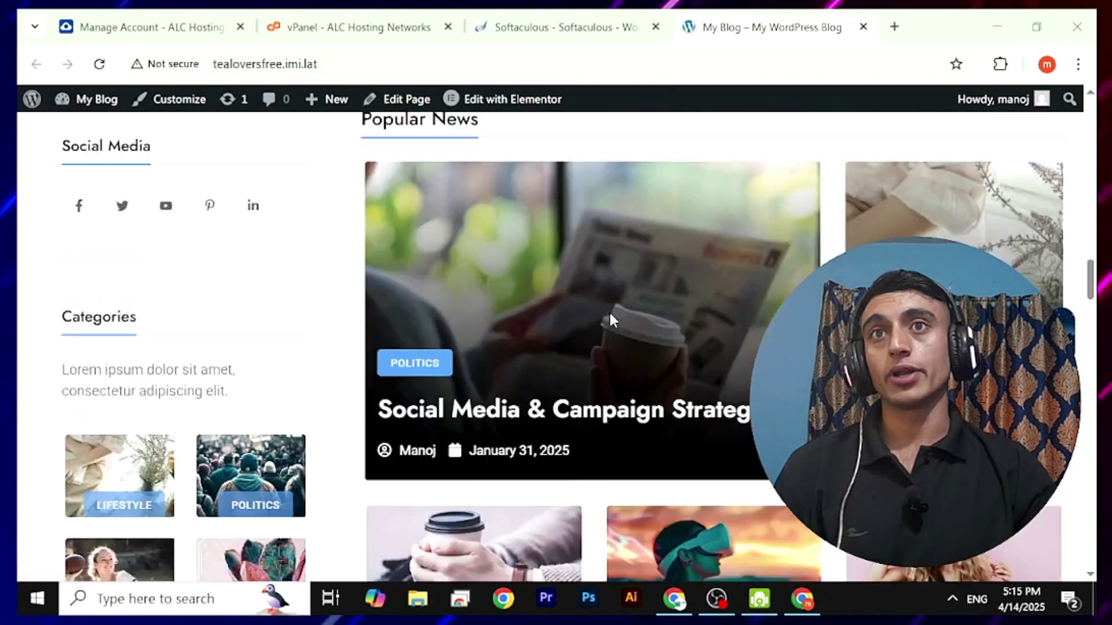
pyautogui.scroll(-5, 620, 331)
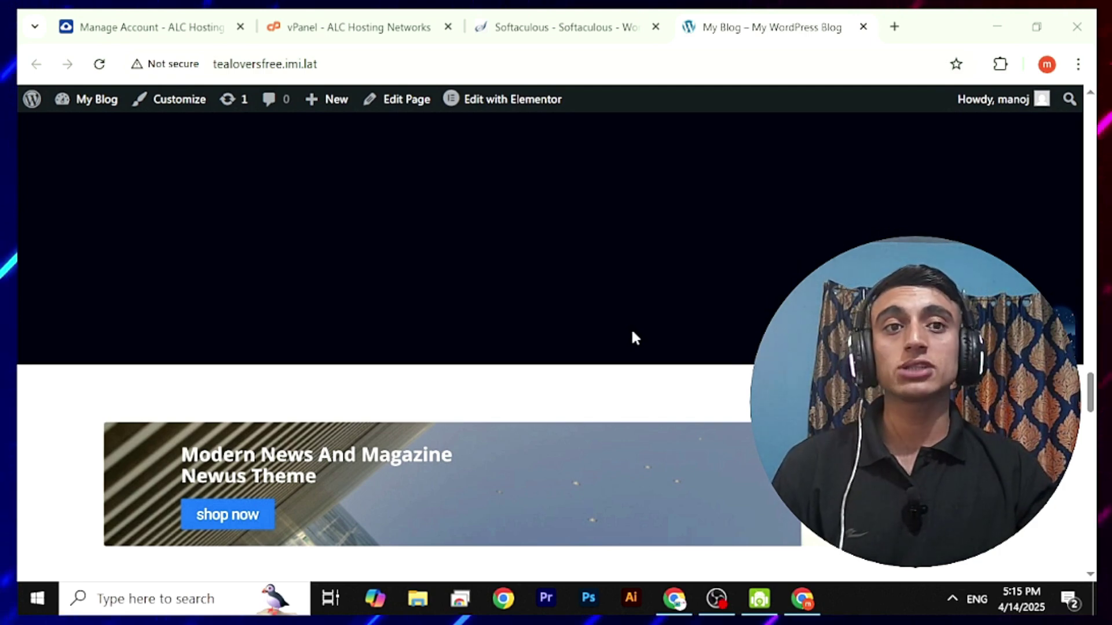
pyautogui.scroll(-15, 633, 336)
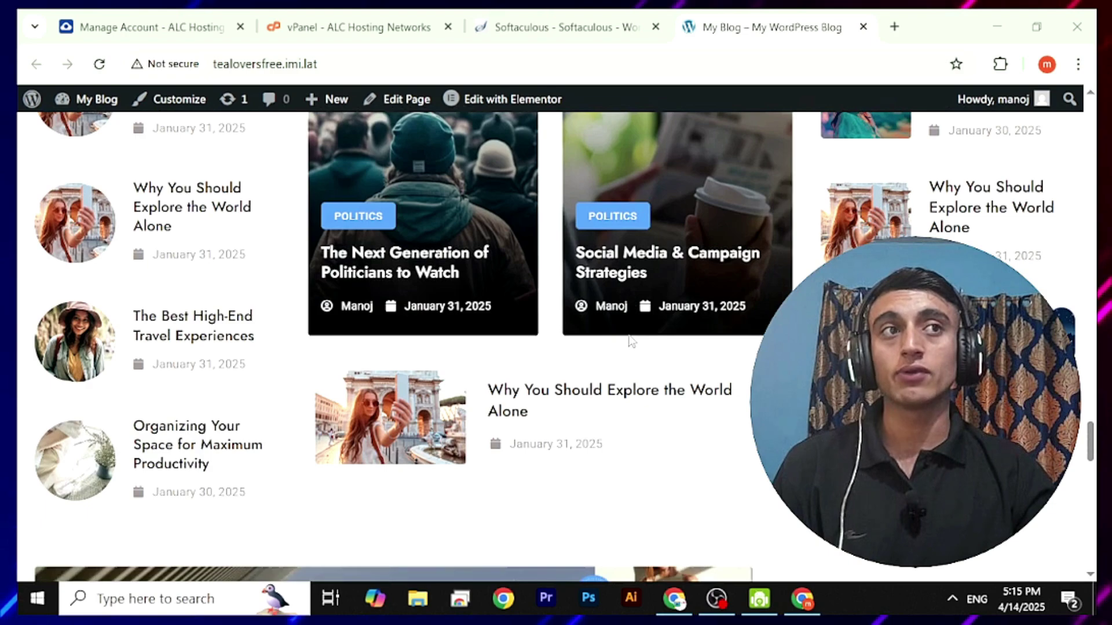
pyautogui.scroll(20, 667, 382)
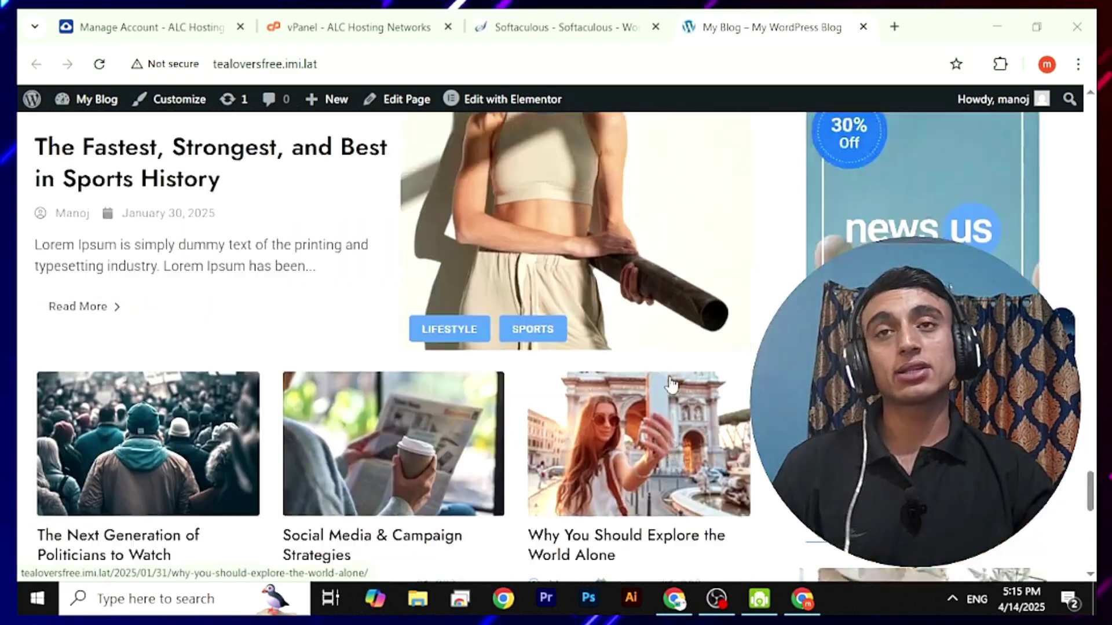
pyautogui.scroll(-10, 670, 385)
pyautogui.scroll(-15, 670, 384)
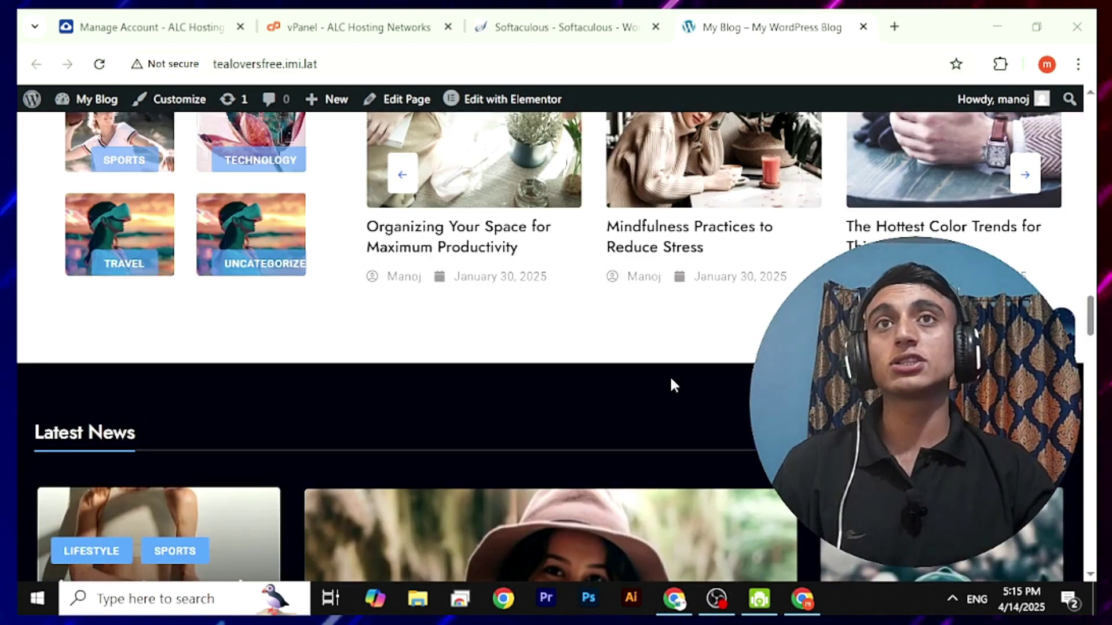
pyautogui.scroll(10, 674, 424)
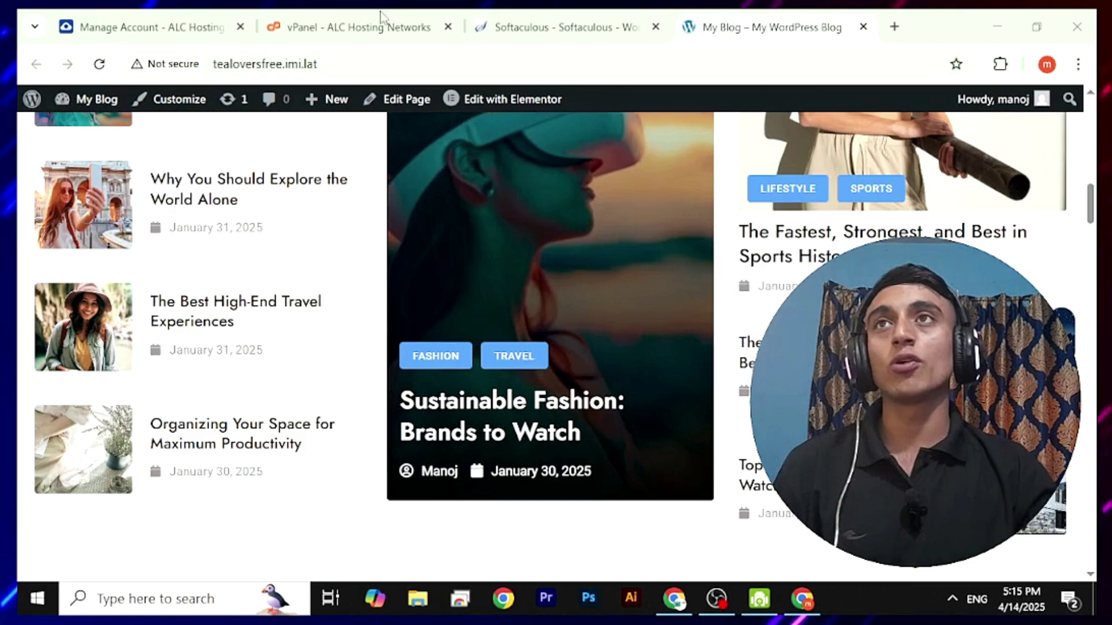
pyautogui.scroll(15, 684, 294)
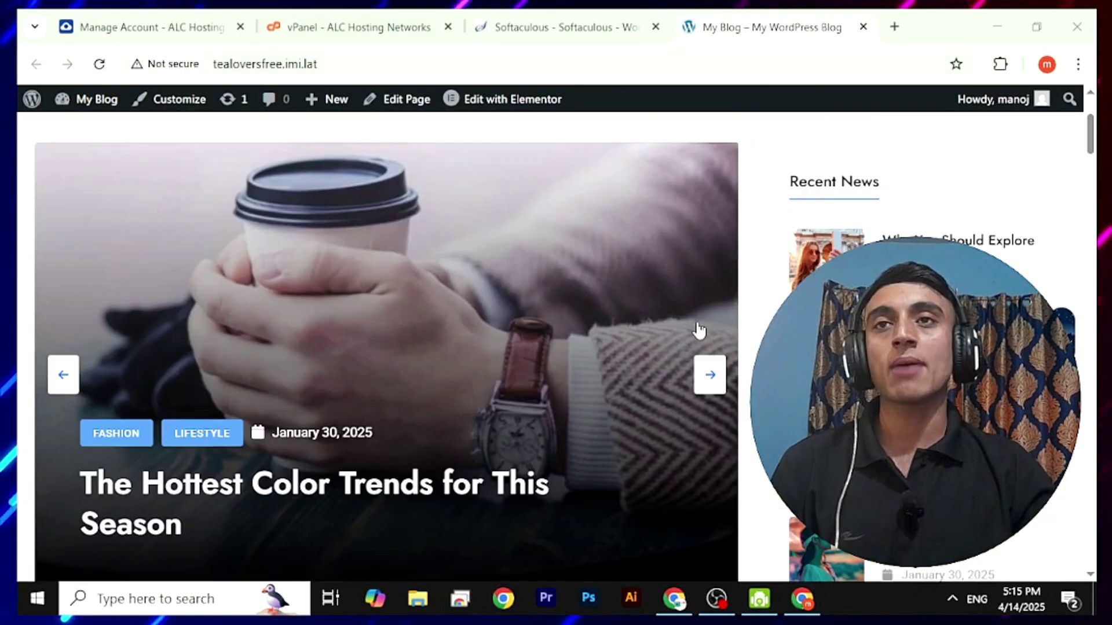
pyautogui.scroll(-5, 700, 328)
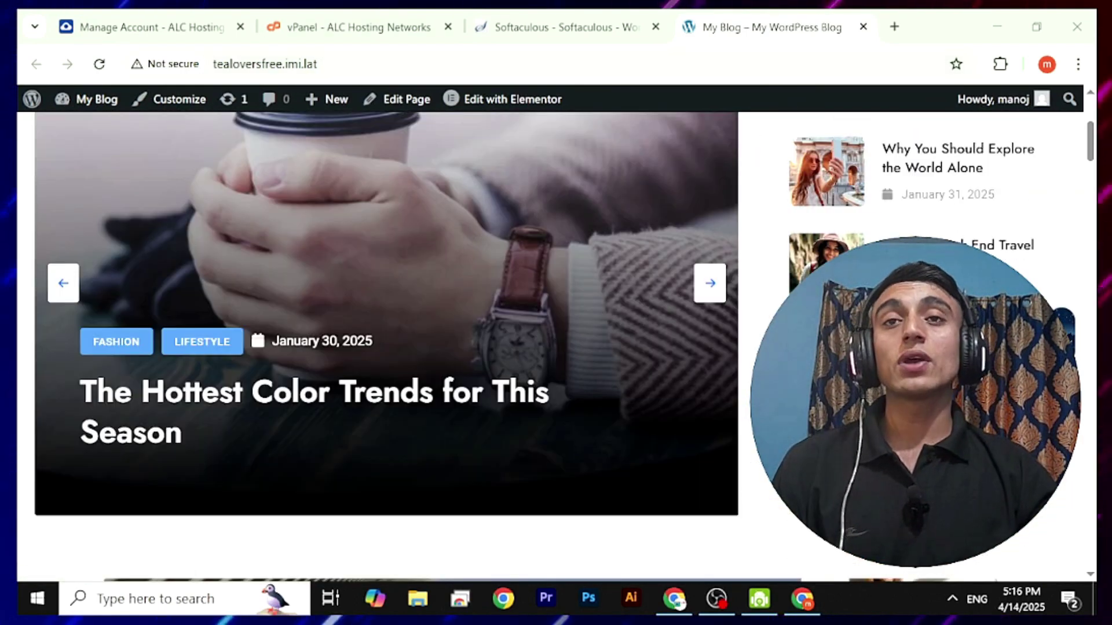
pyautogui.scroll(5, 701, 328)
pyautogui.scroll(-15, 550, 347)
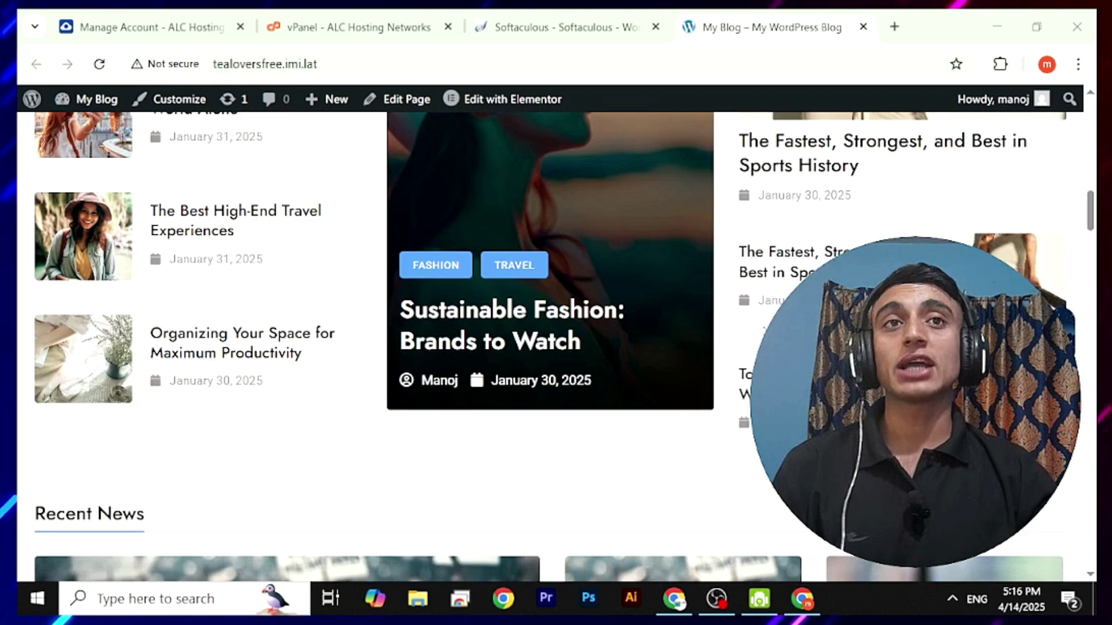
pyautogui.scroll(-20, 730, 232)
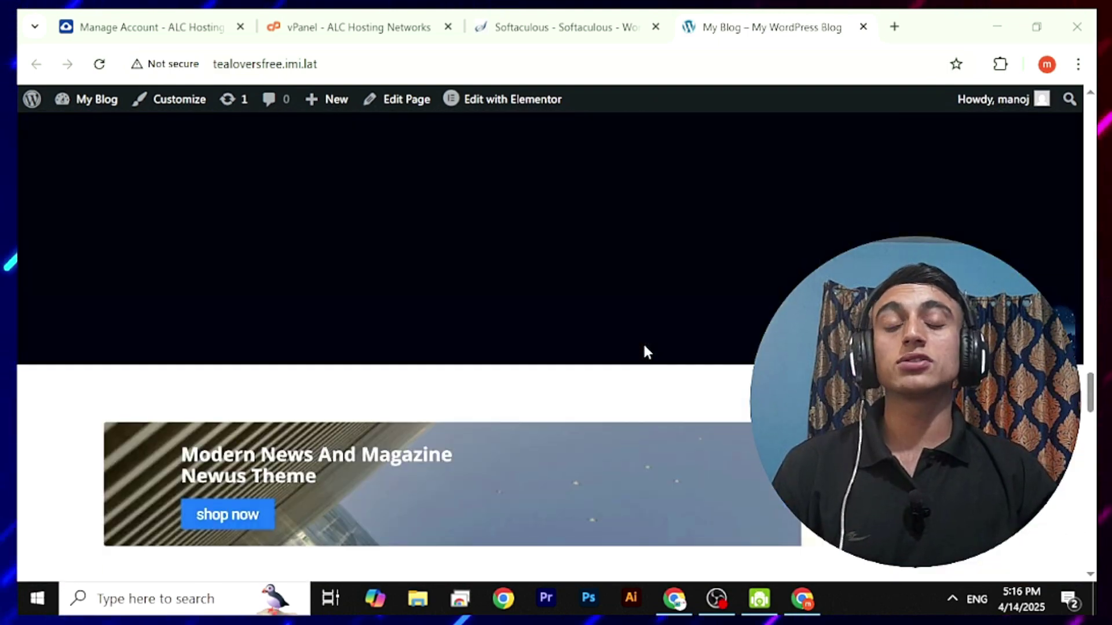
# Switch to the Chrome window with the Tea Lover channel's Videos tab and browse the latest uploads.
pyautogui.hotkey('alt', 'Tab')
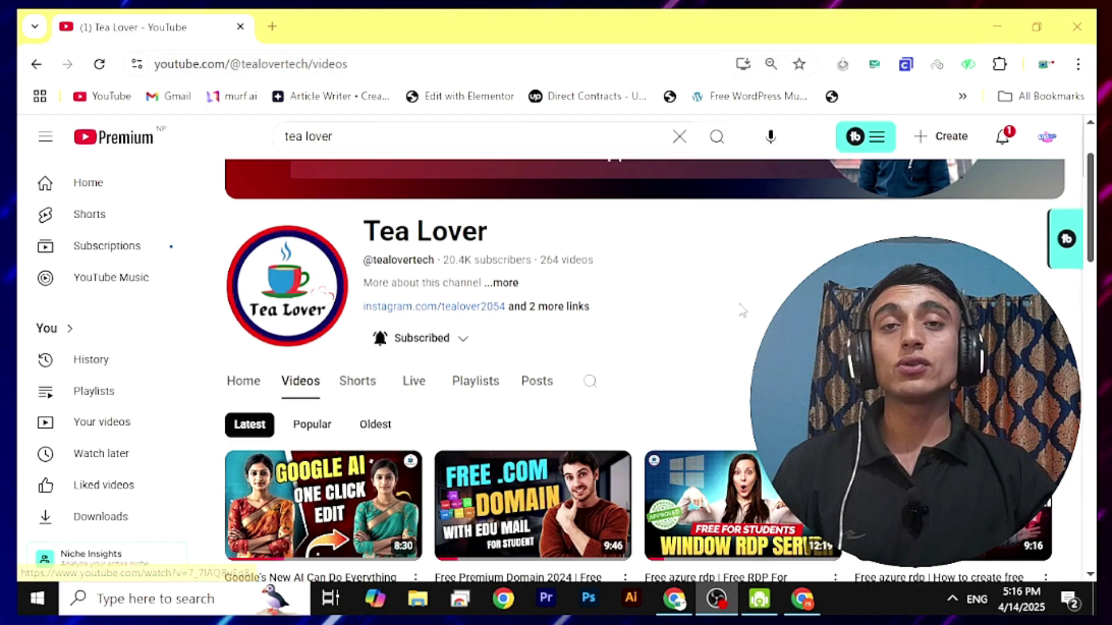
pyautogui.scroll(-6, 735, 353)
pyautogui.scroll(-8, 746, 322)
pyautogui.scroll(20, 744, 323)
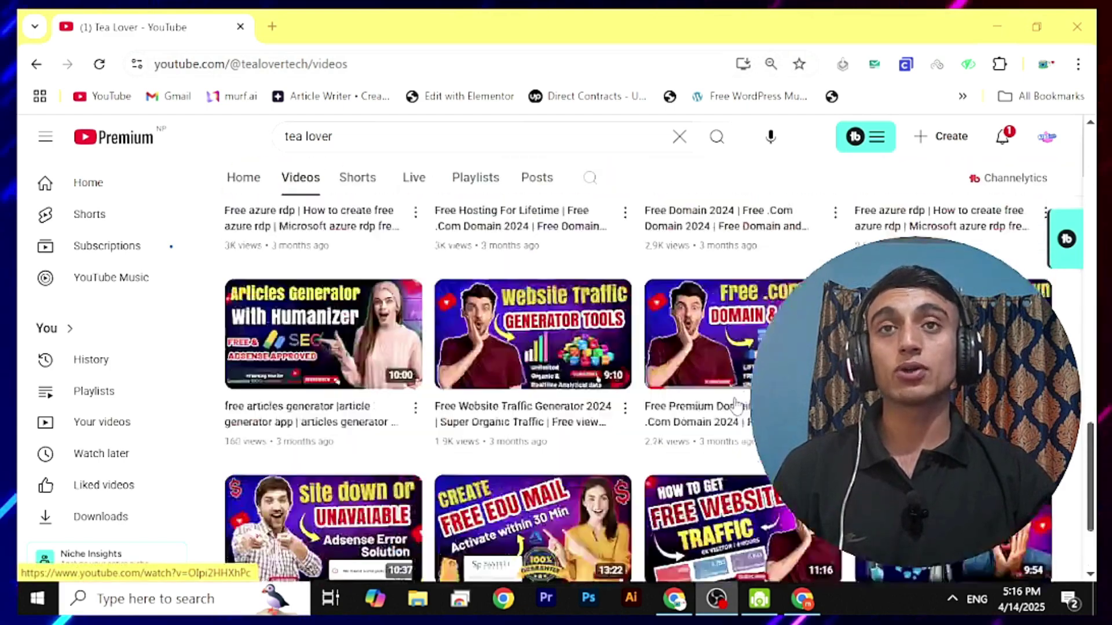
pyautogui.scroll(5, 740, 408)
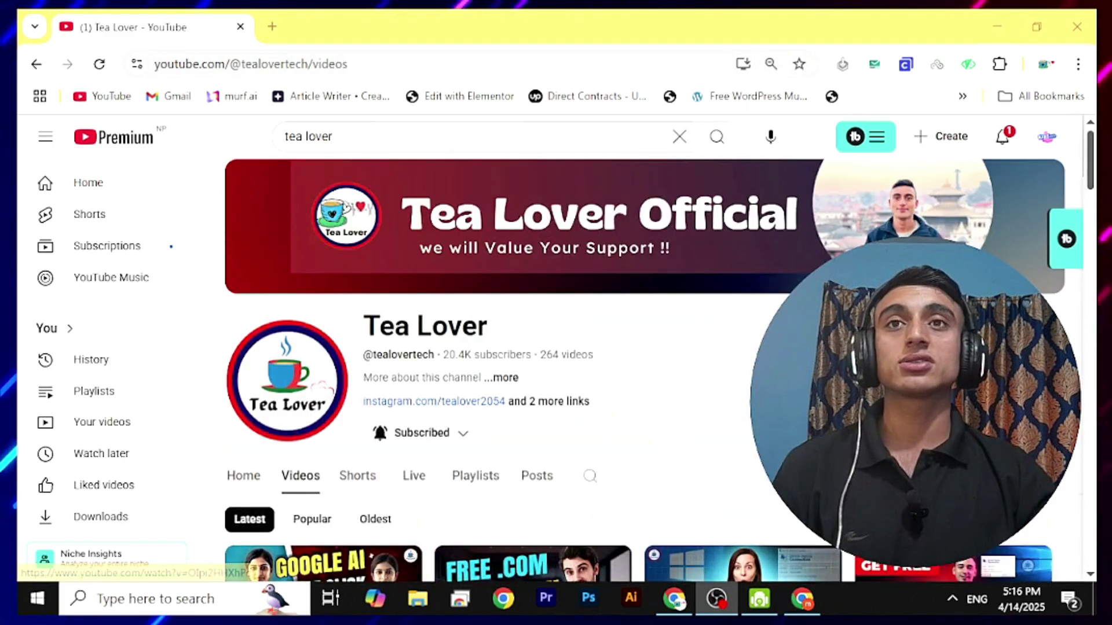